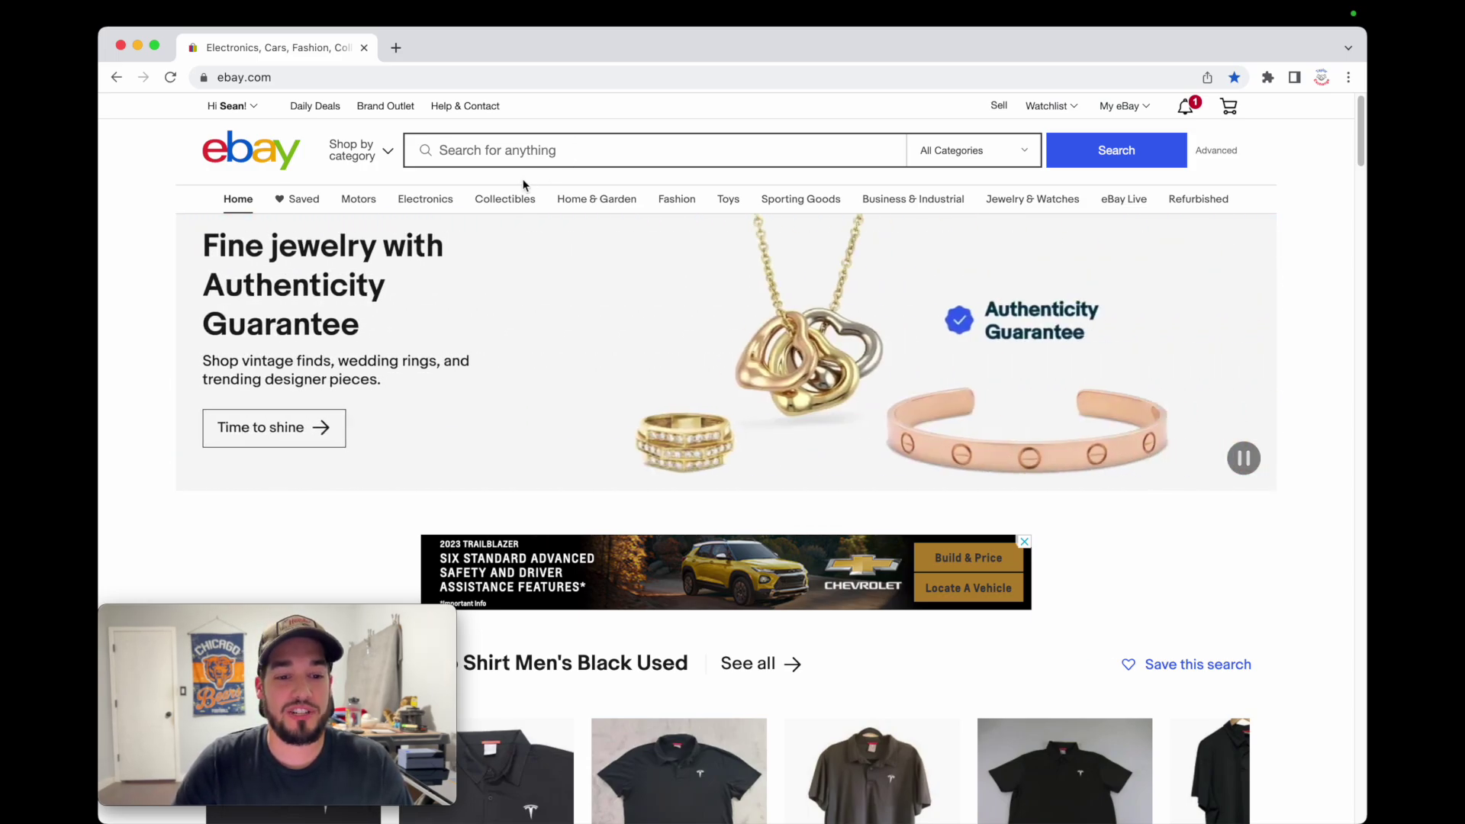
- Keep the eBay homepage tab and open a new Chrome tab showing the Google start page
left_click(528, 159)
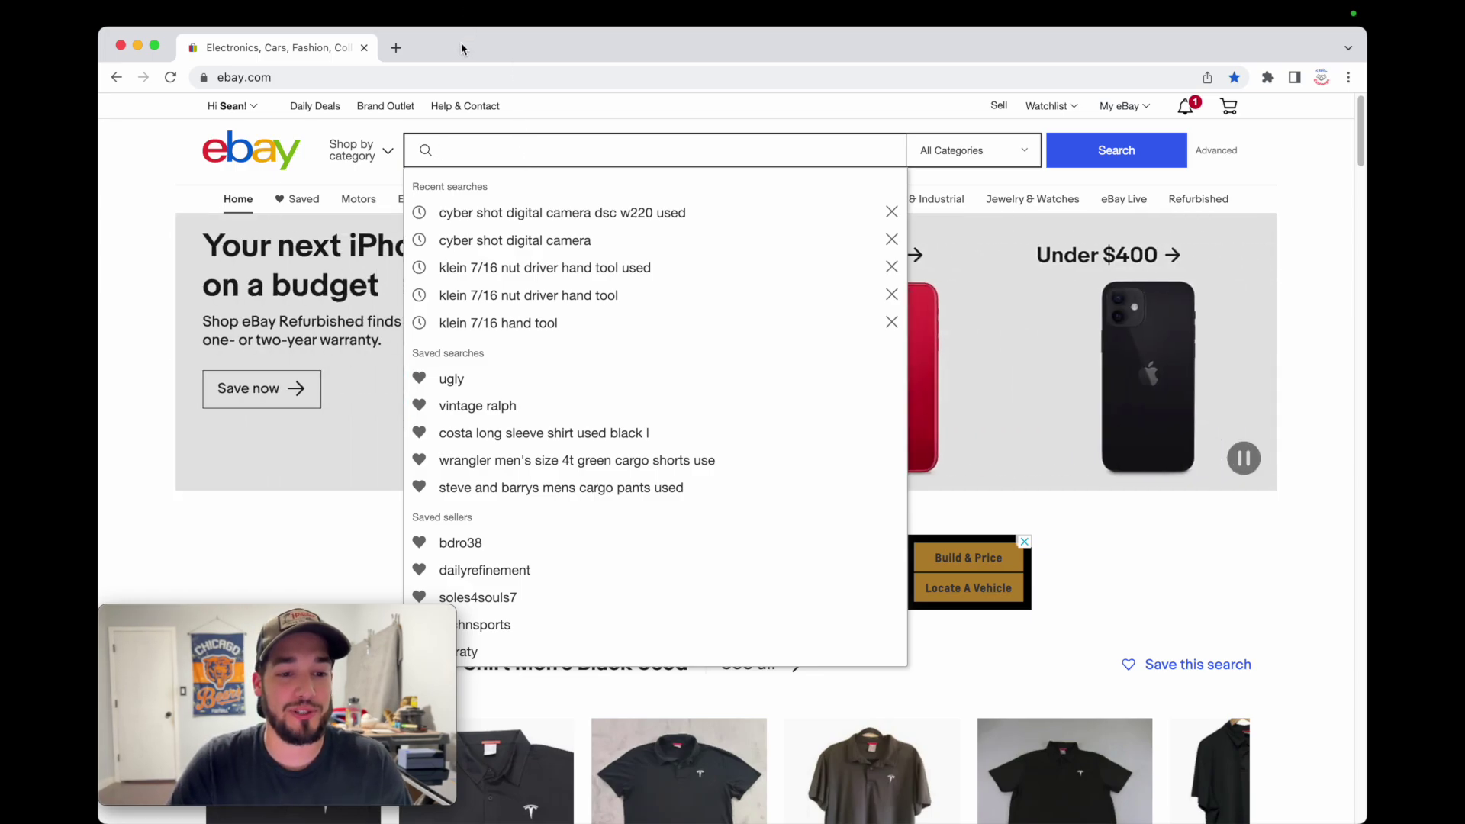
left_click(396, 47)
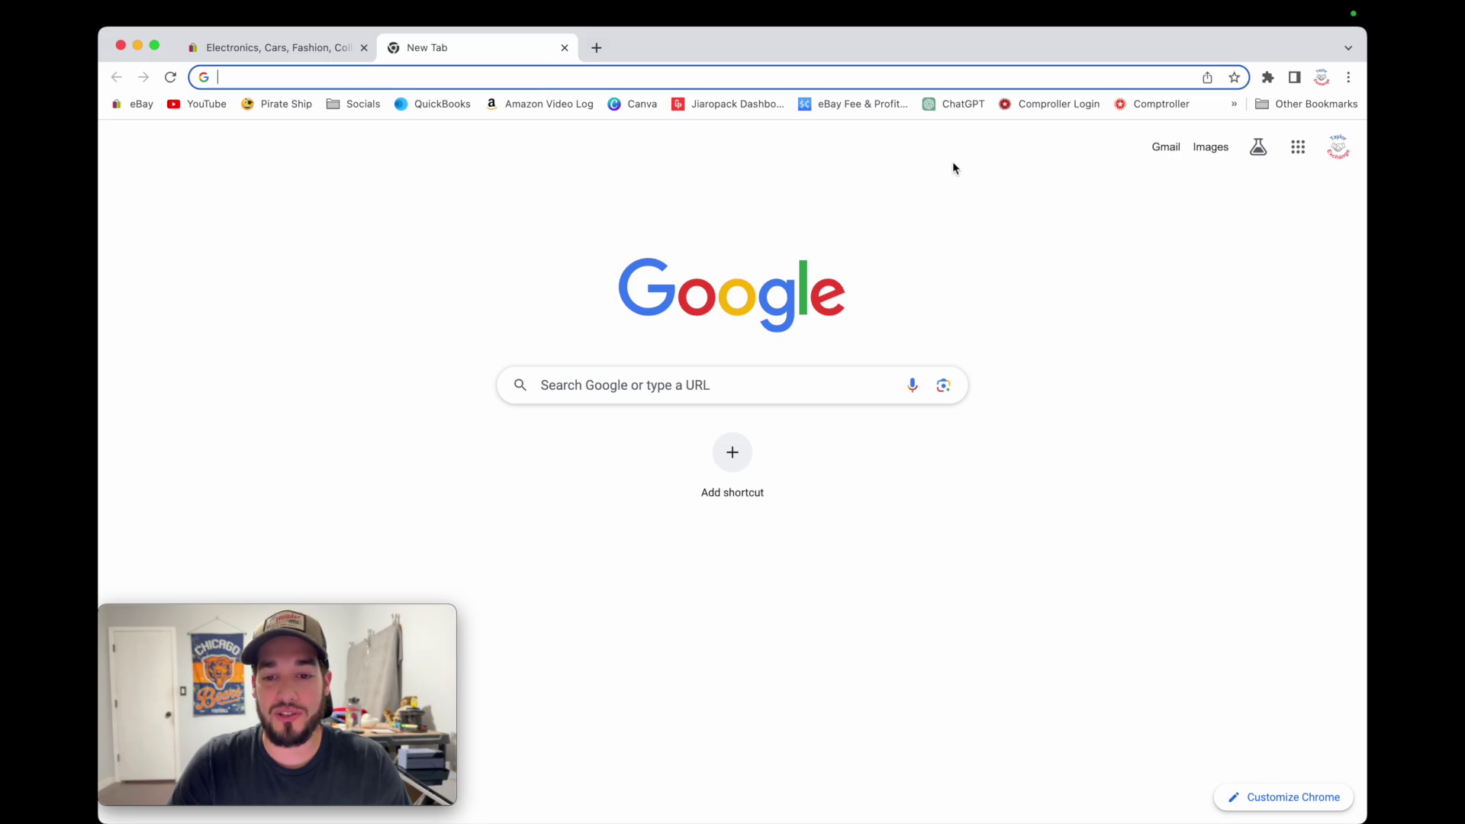
- Open a new Chrome Incognito window and load the eBay homepage from the bookmarks bar
right_click(541, 52)
left_click(1109, 196)
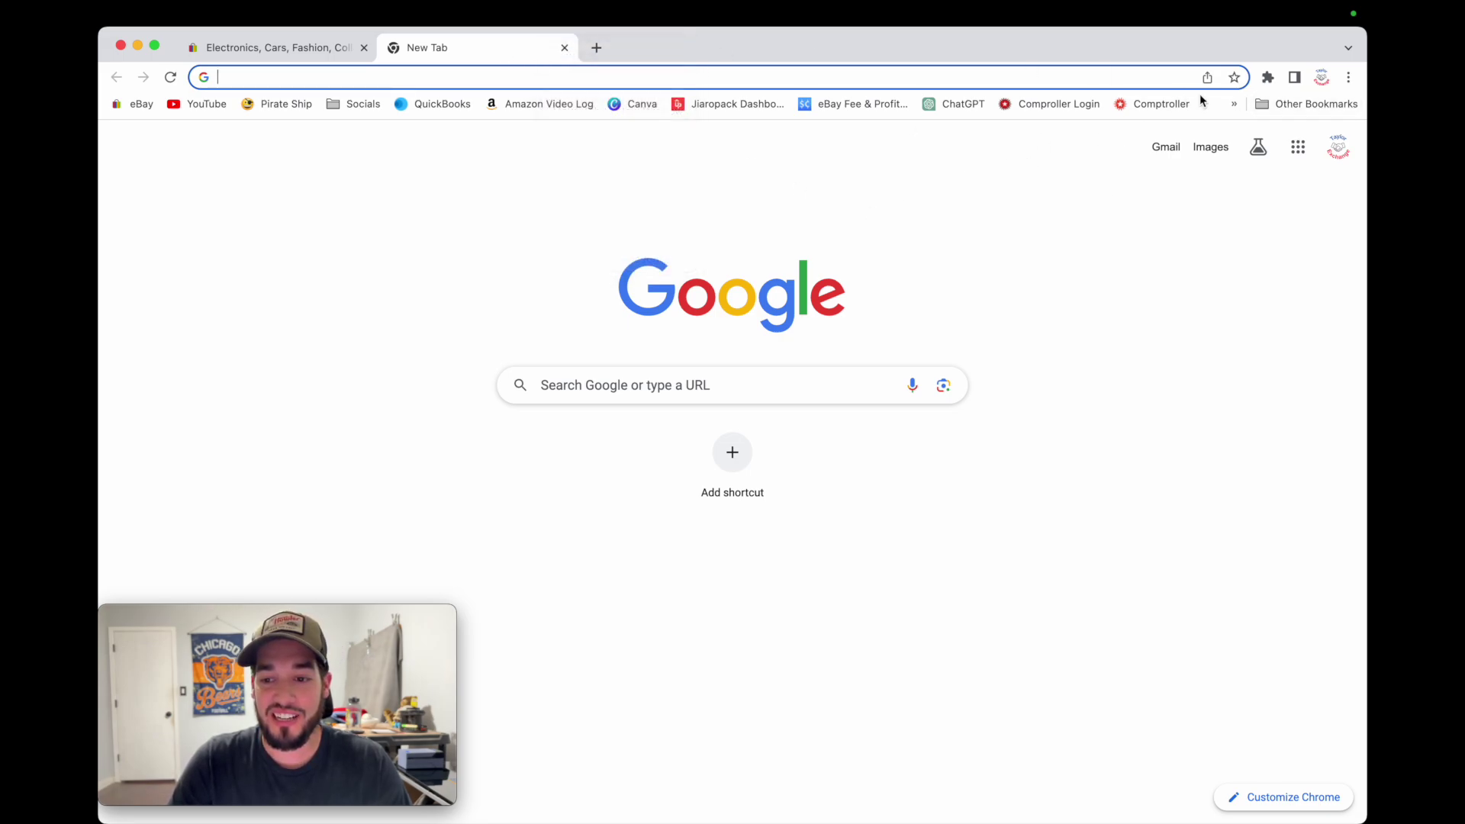
left_click(1350, 79)
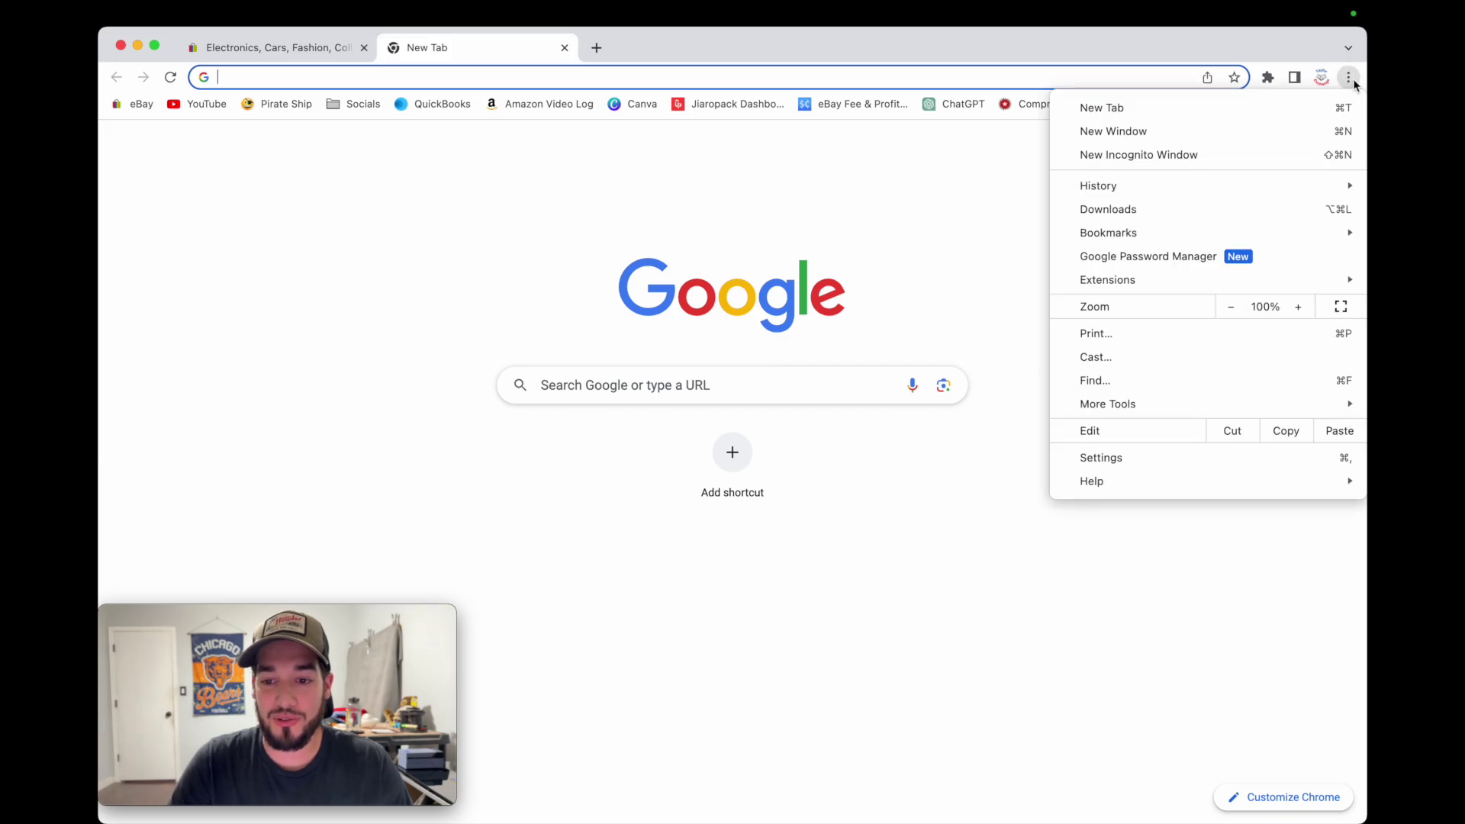
left_click(1159, 154)
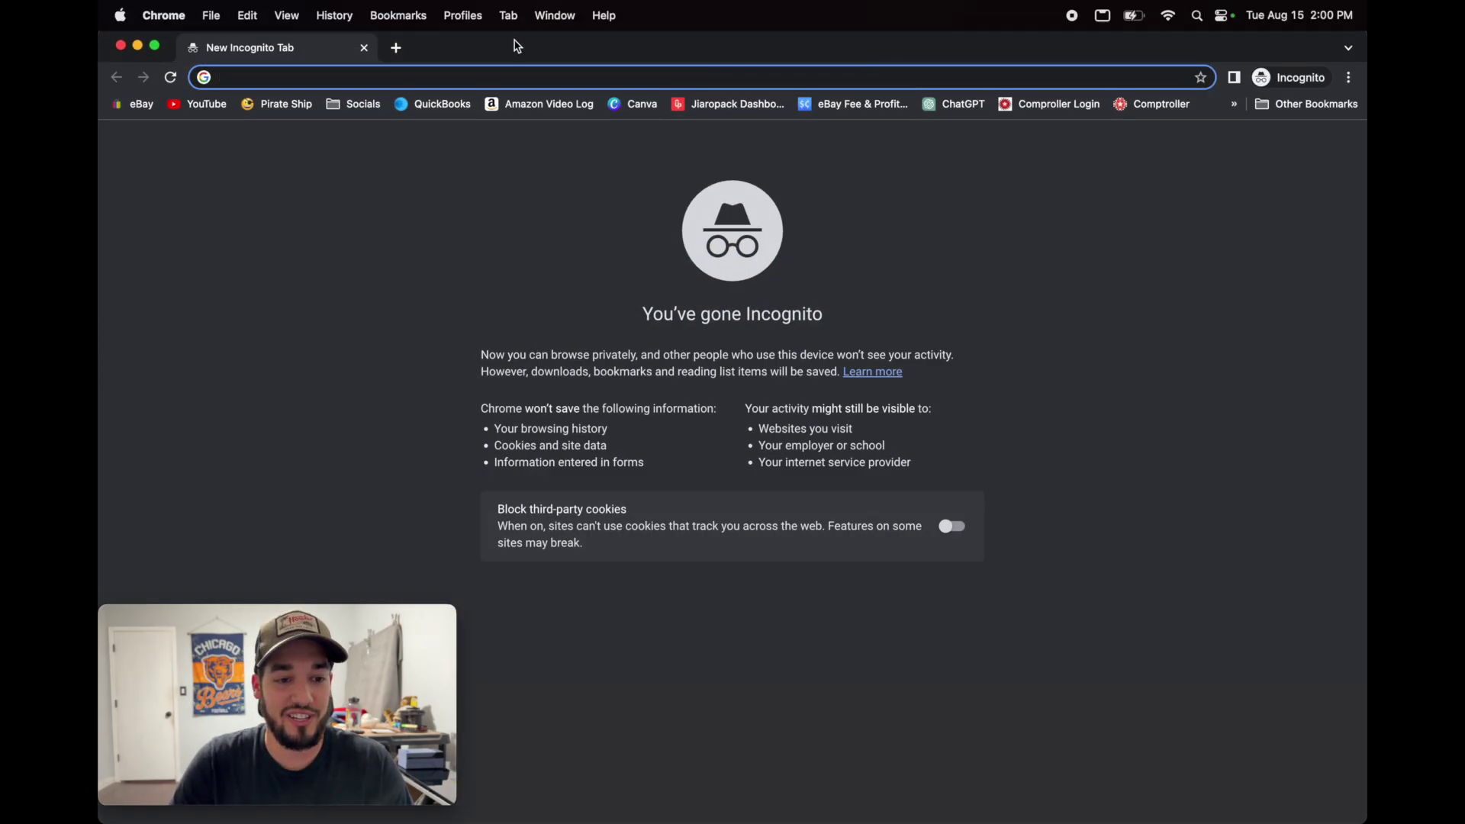
left_click(133, 107)
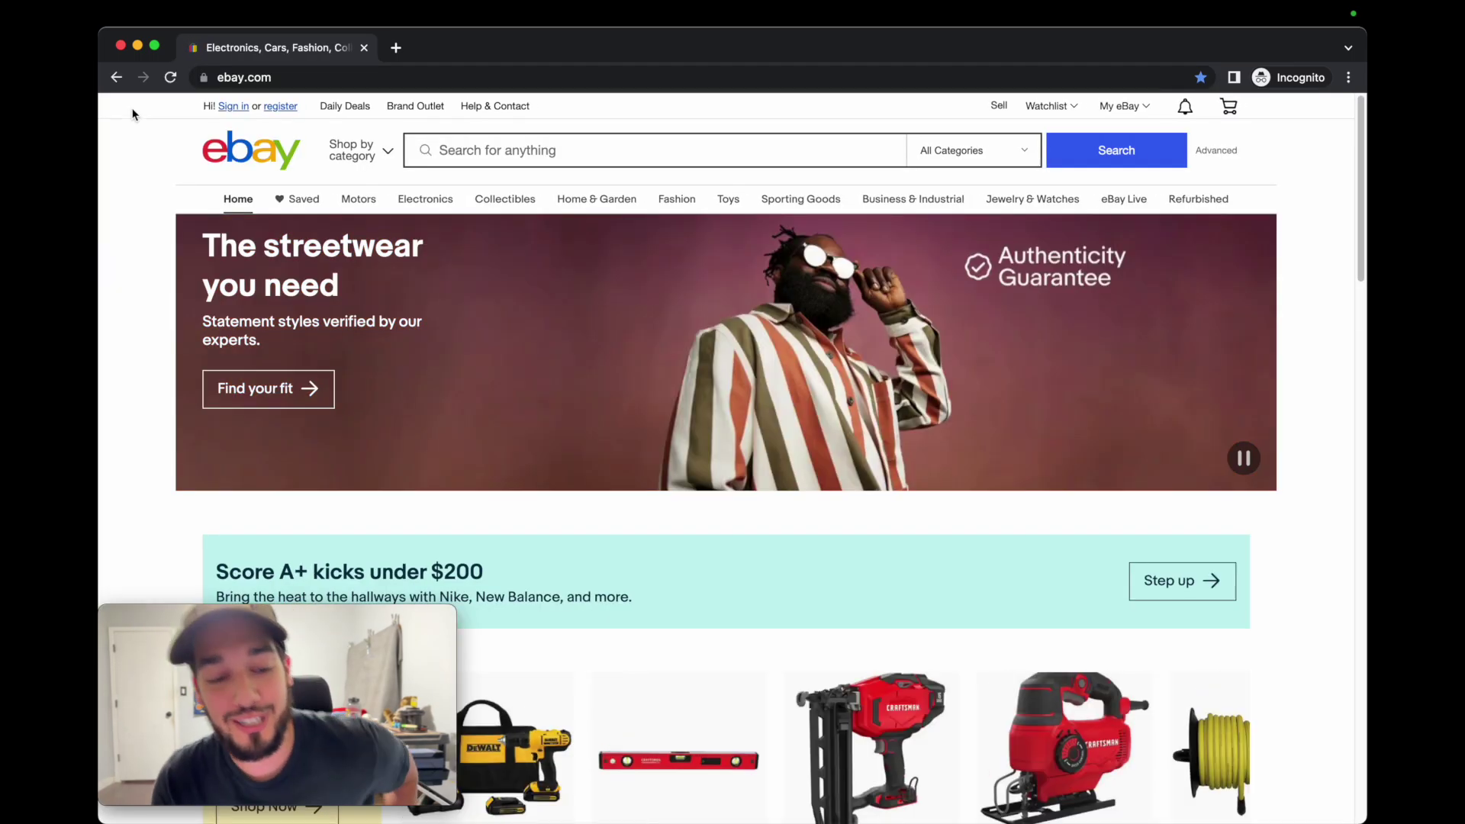
- Search eBay for 'Long Sleeve Button Shirt Men's Used'
left_click(579, 161)
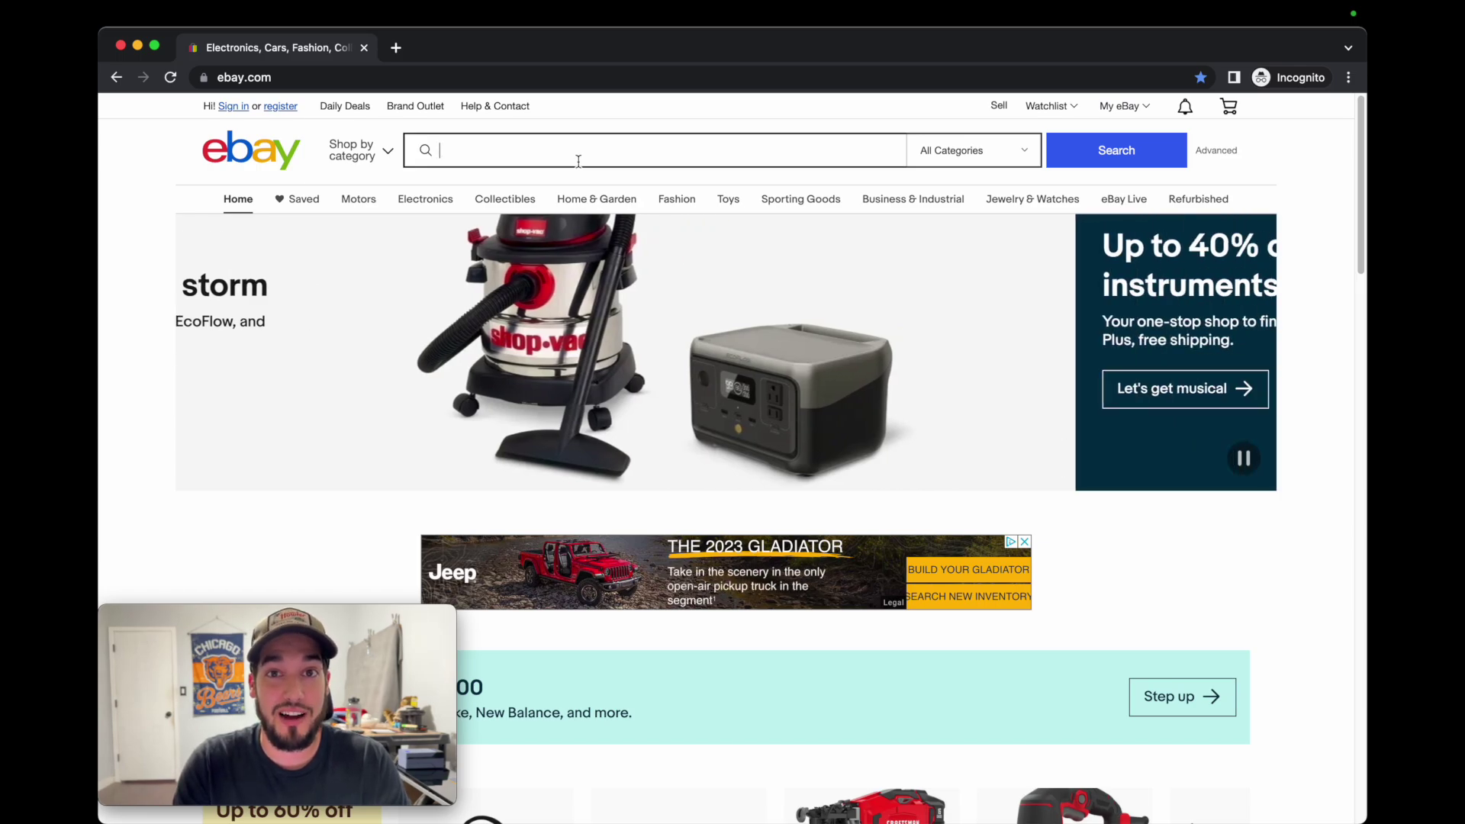
left_click(579, 161)
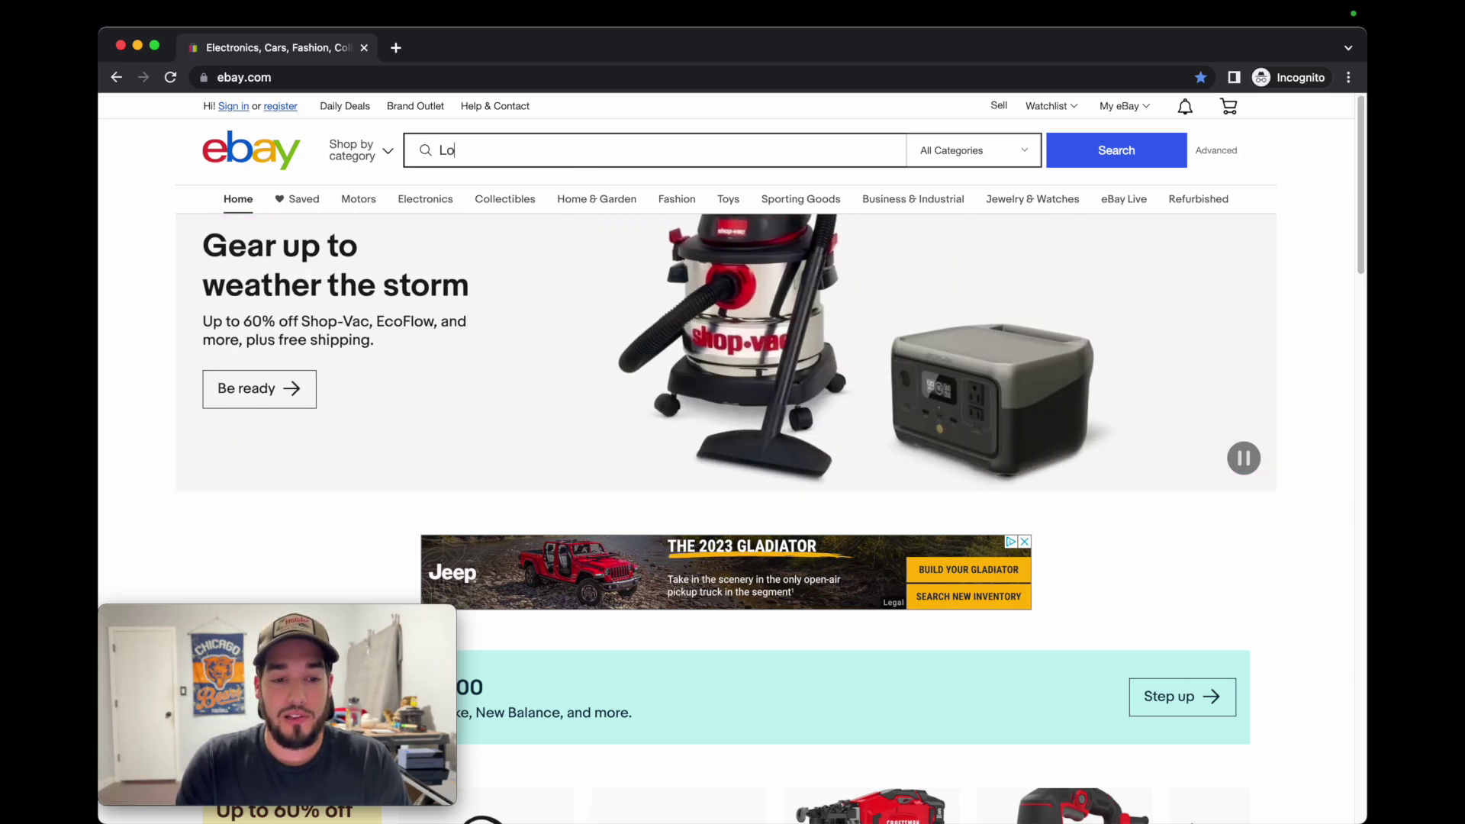
type("ng Sleeve S")
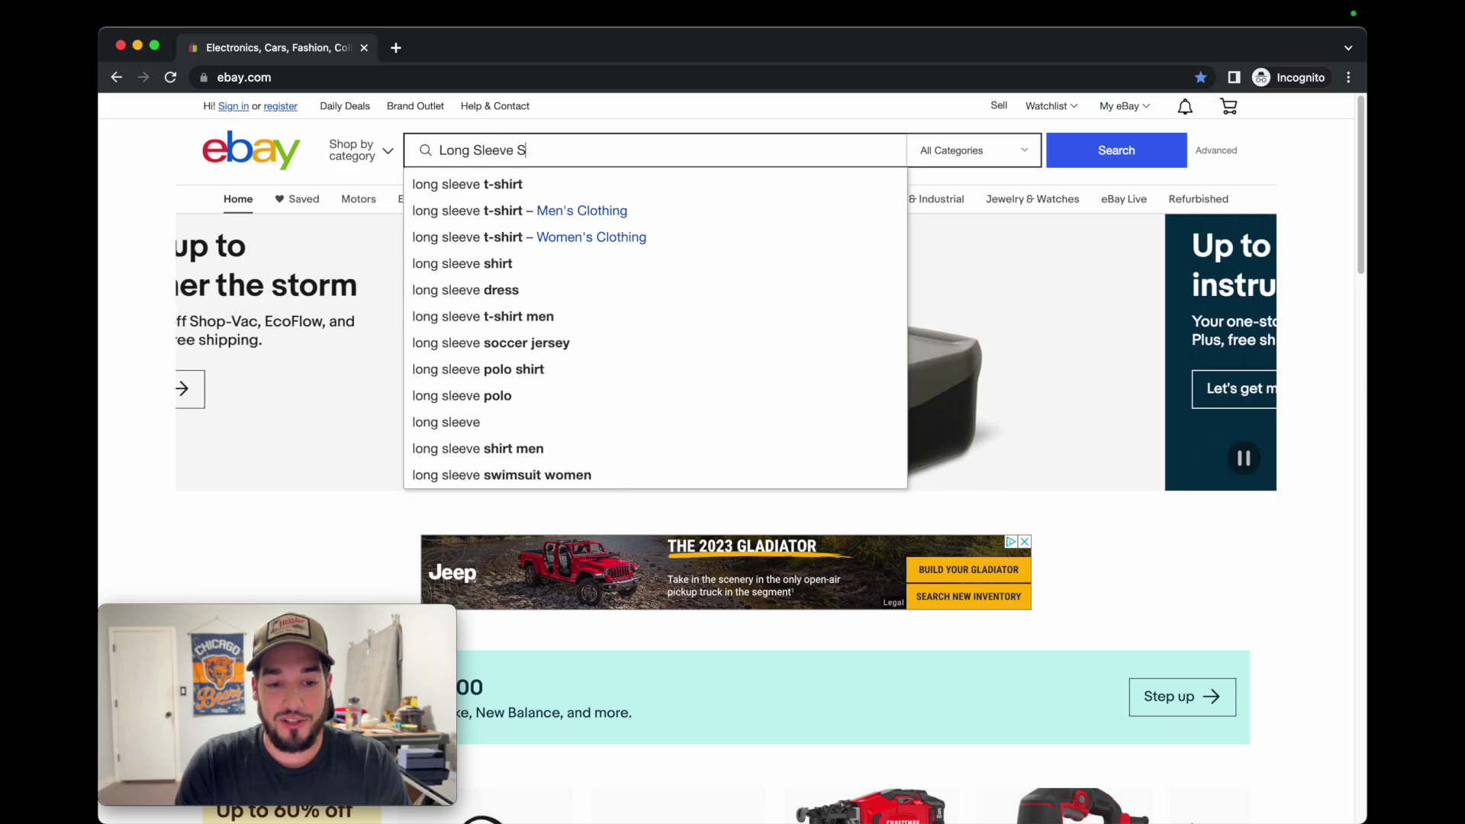
key("BackSpace")
type("Button")
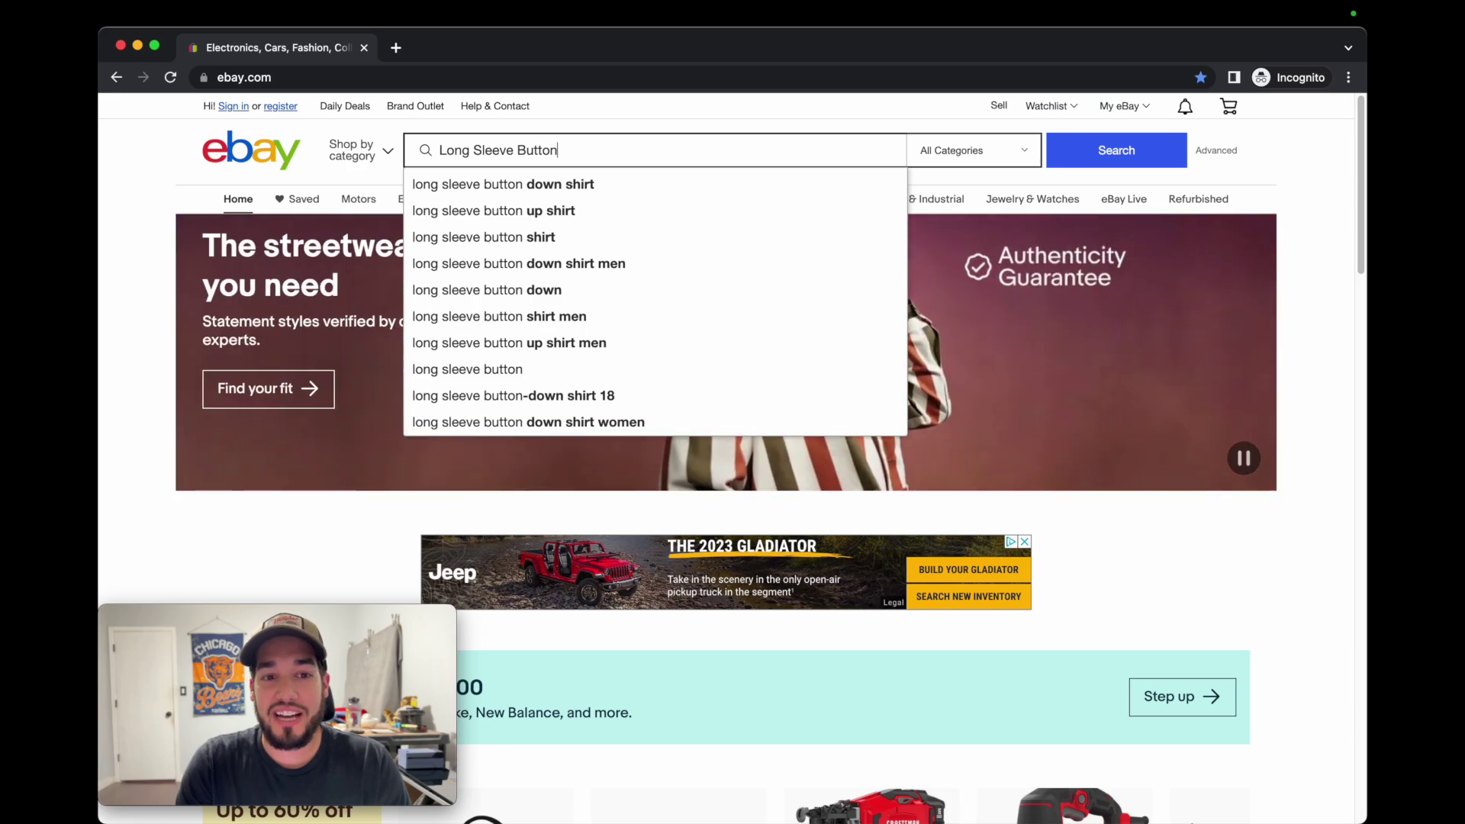
type(" Shirt Men's ")
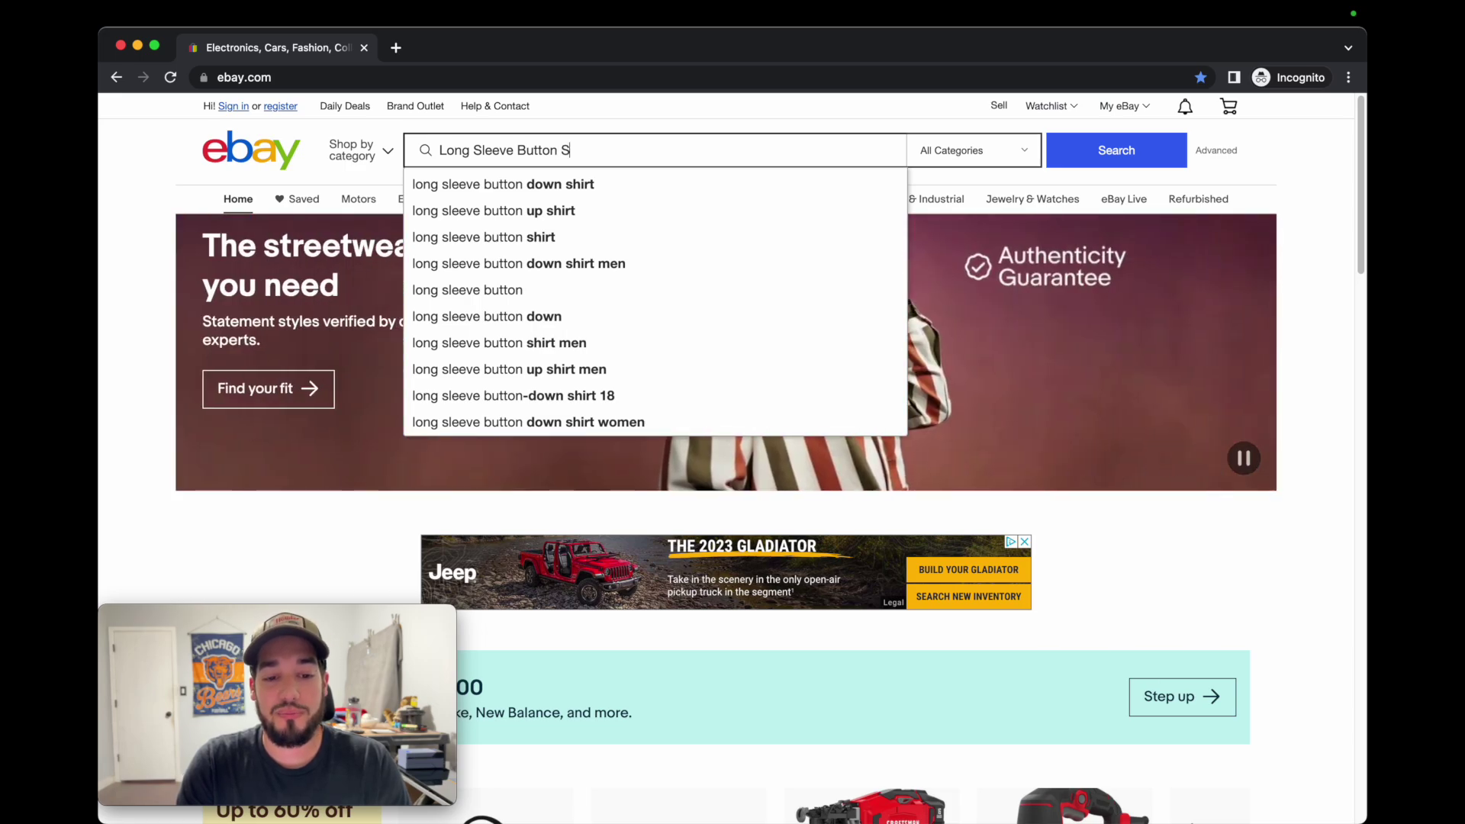
type("Used")
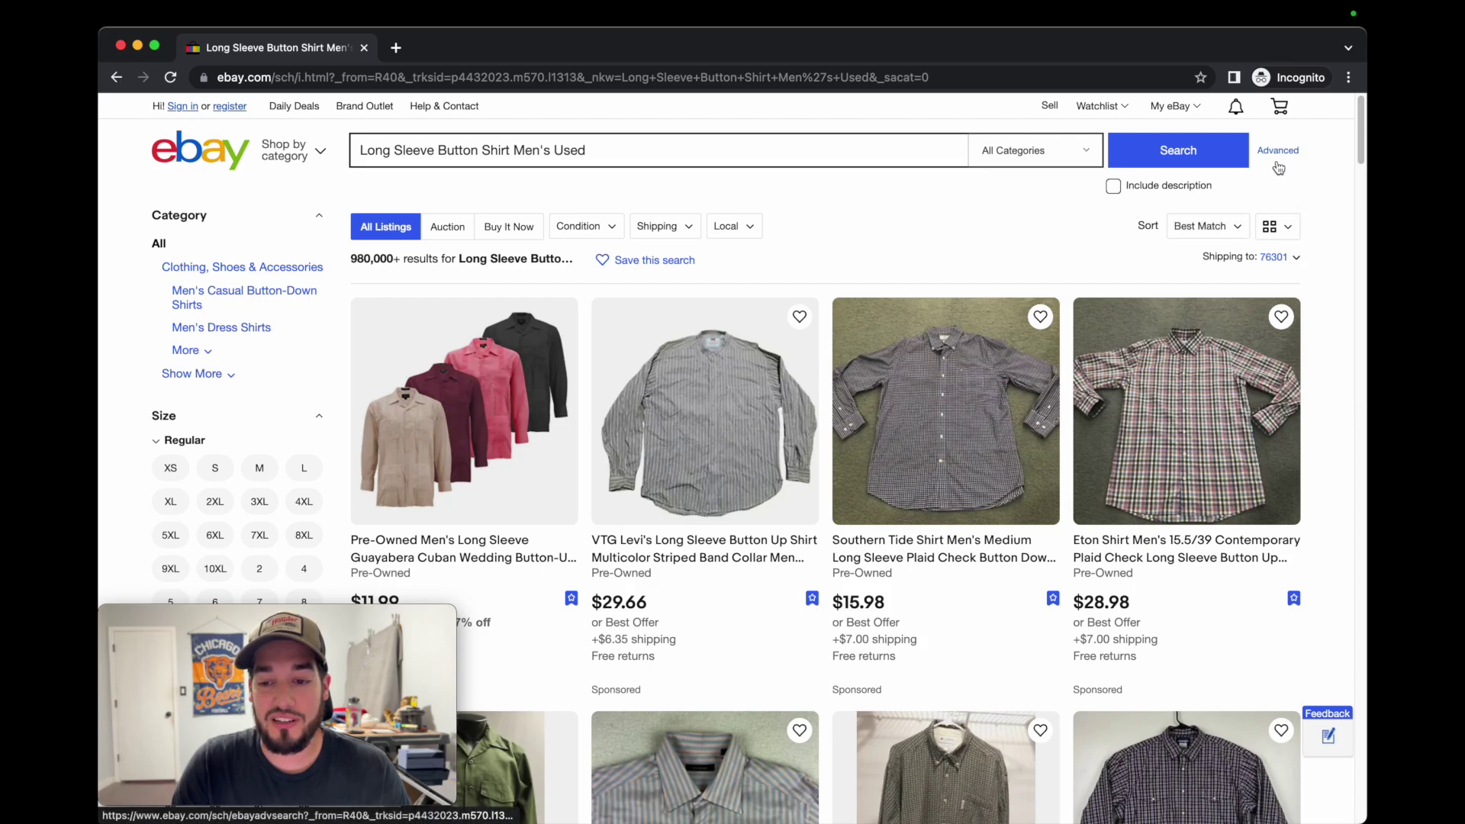
- Use Advanced search to show only Sold and Completed items for the shirt query
left_click(1281, 160)
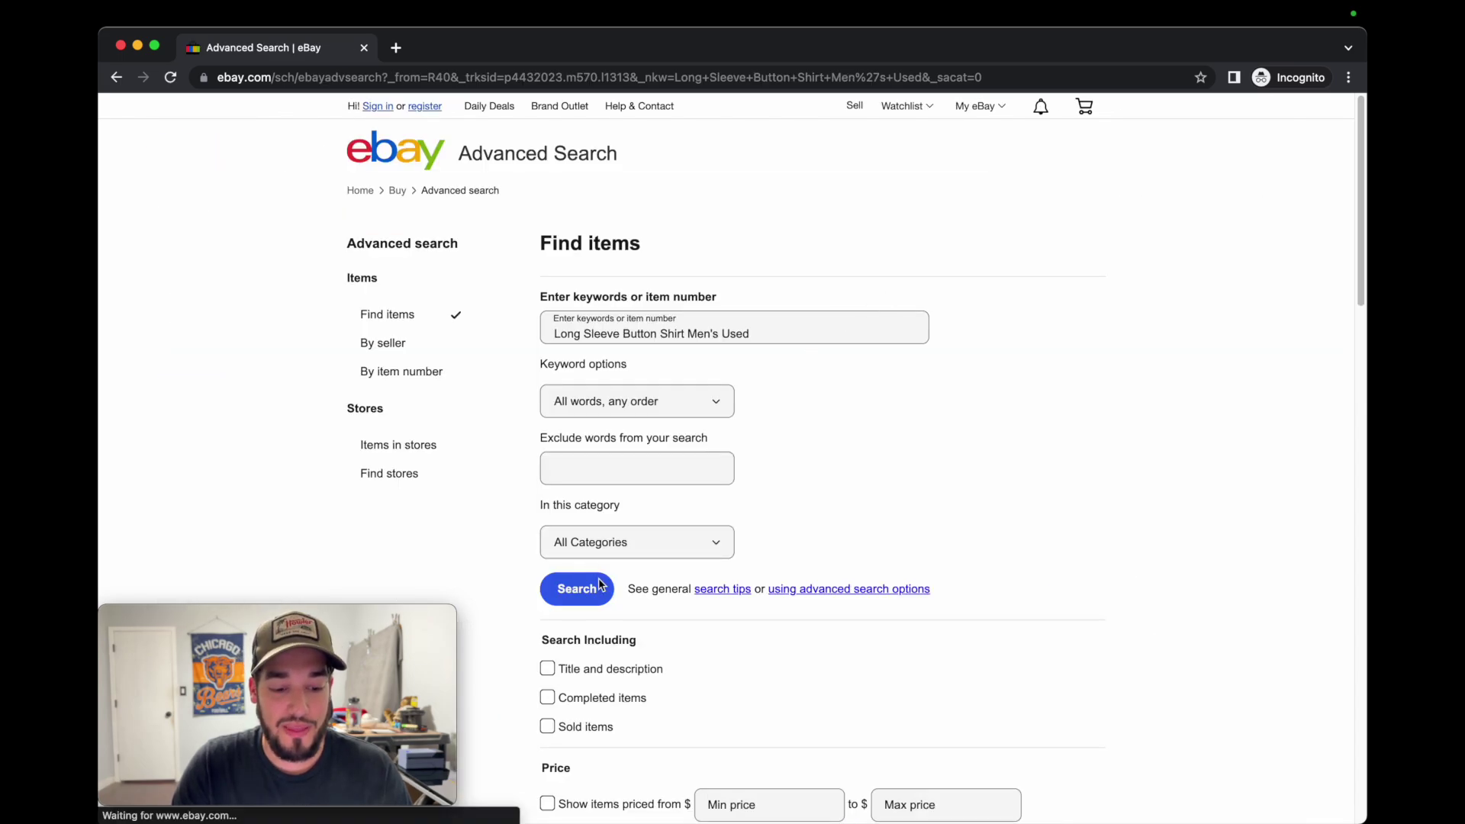
scroll(515, 656, "down", 1)
left_click(547, 694)
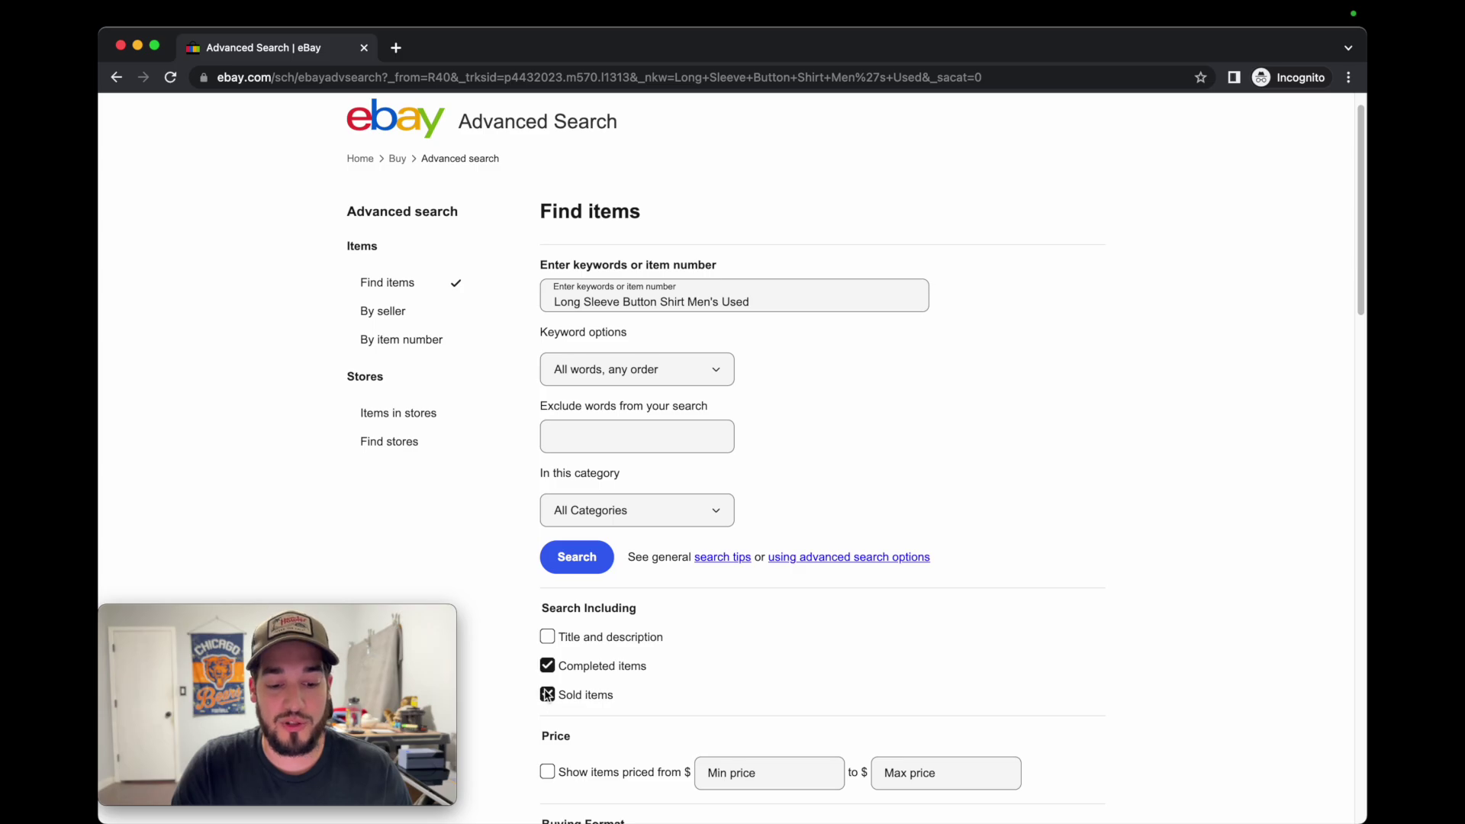
left_click(599, 563)
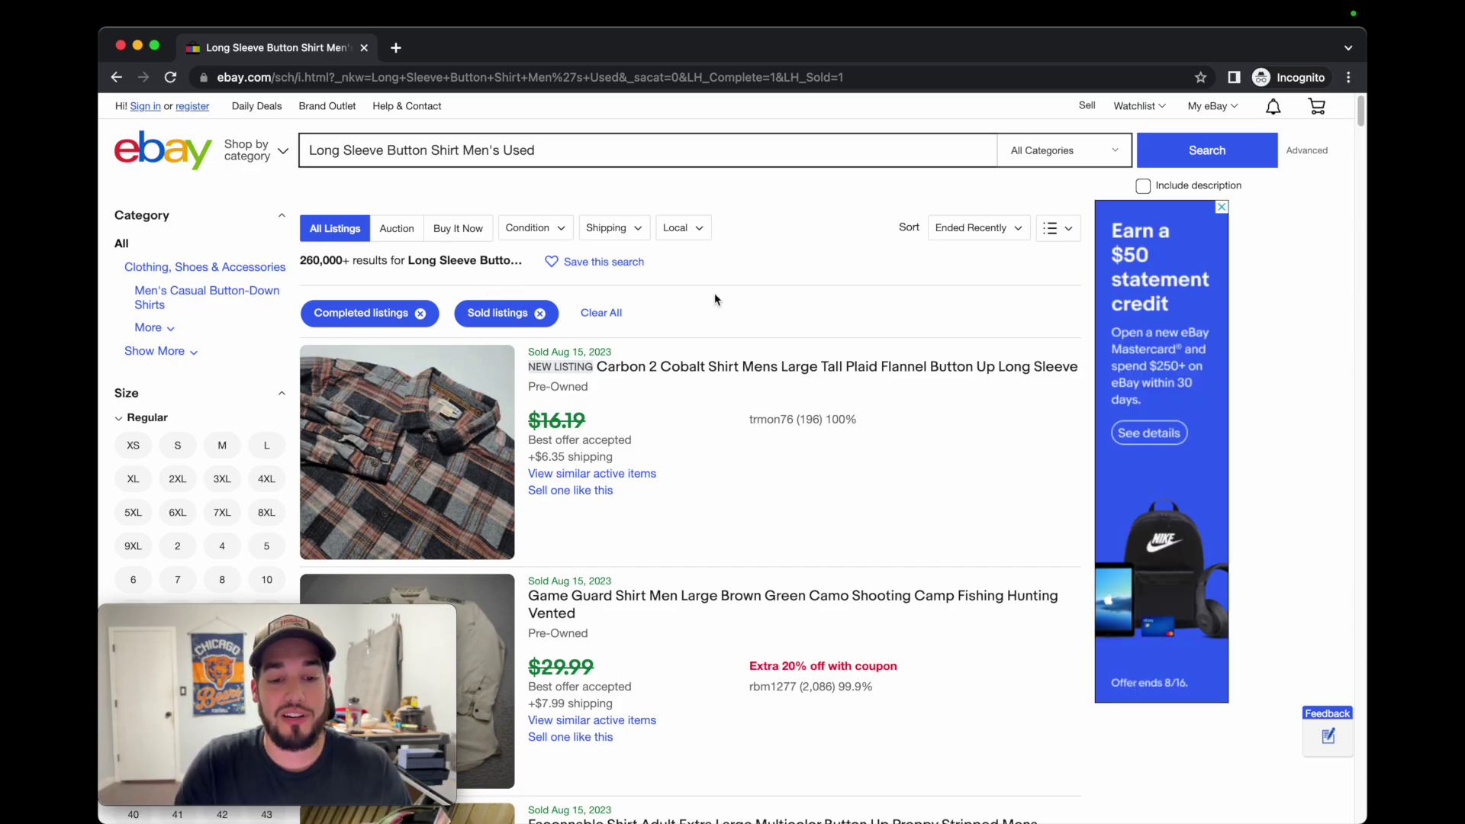
- Sort the sold results by Price + Shipping: highest first
left_click(1002, 228)
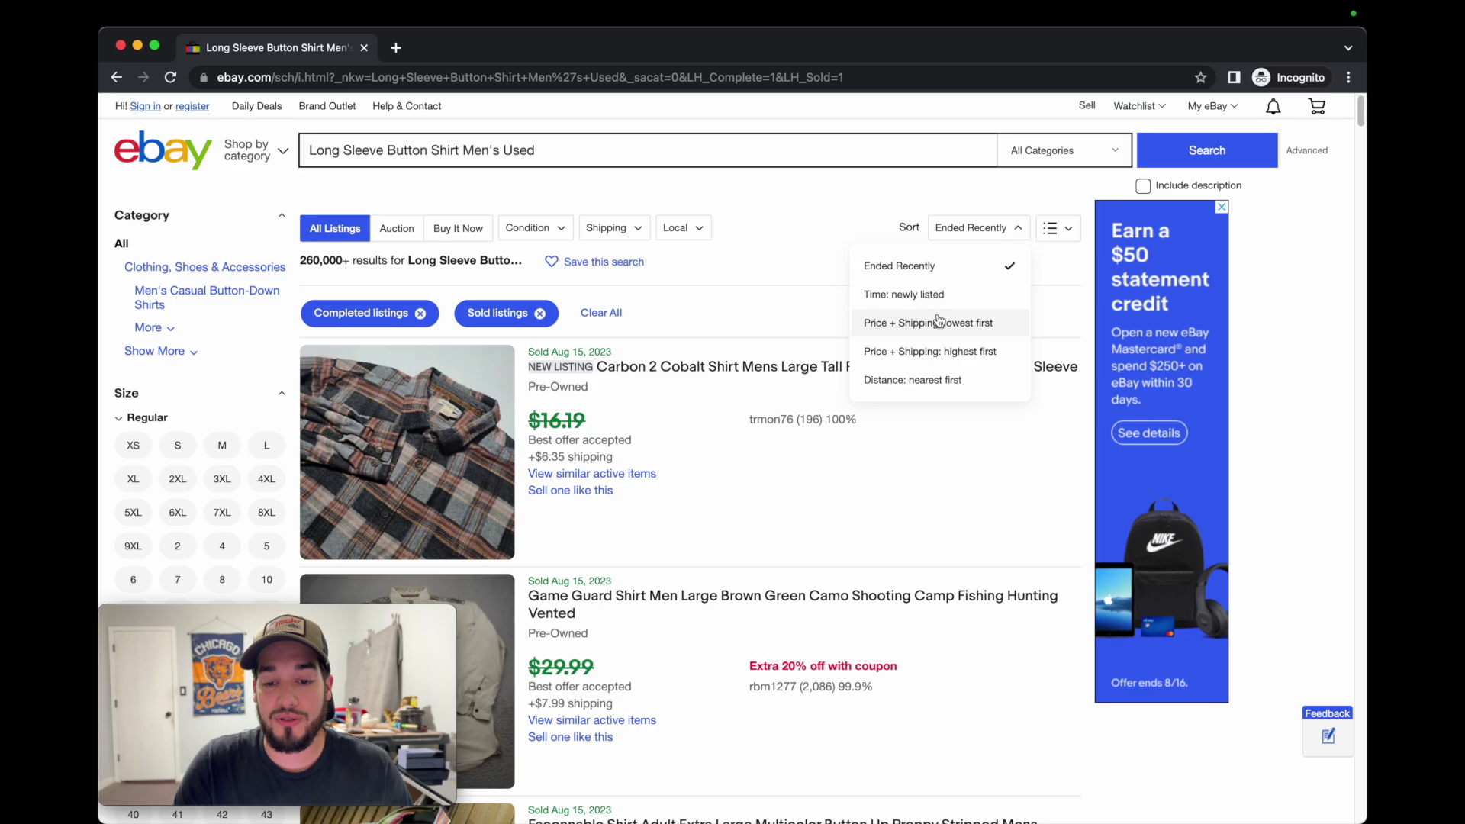
left_click(930, 354)
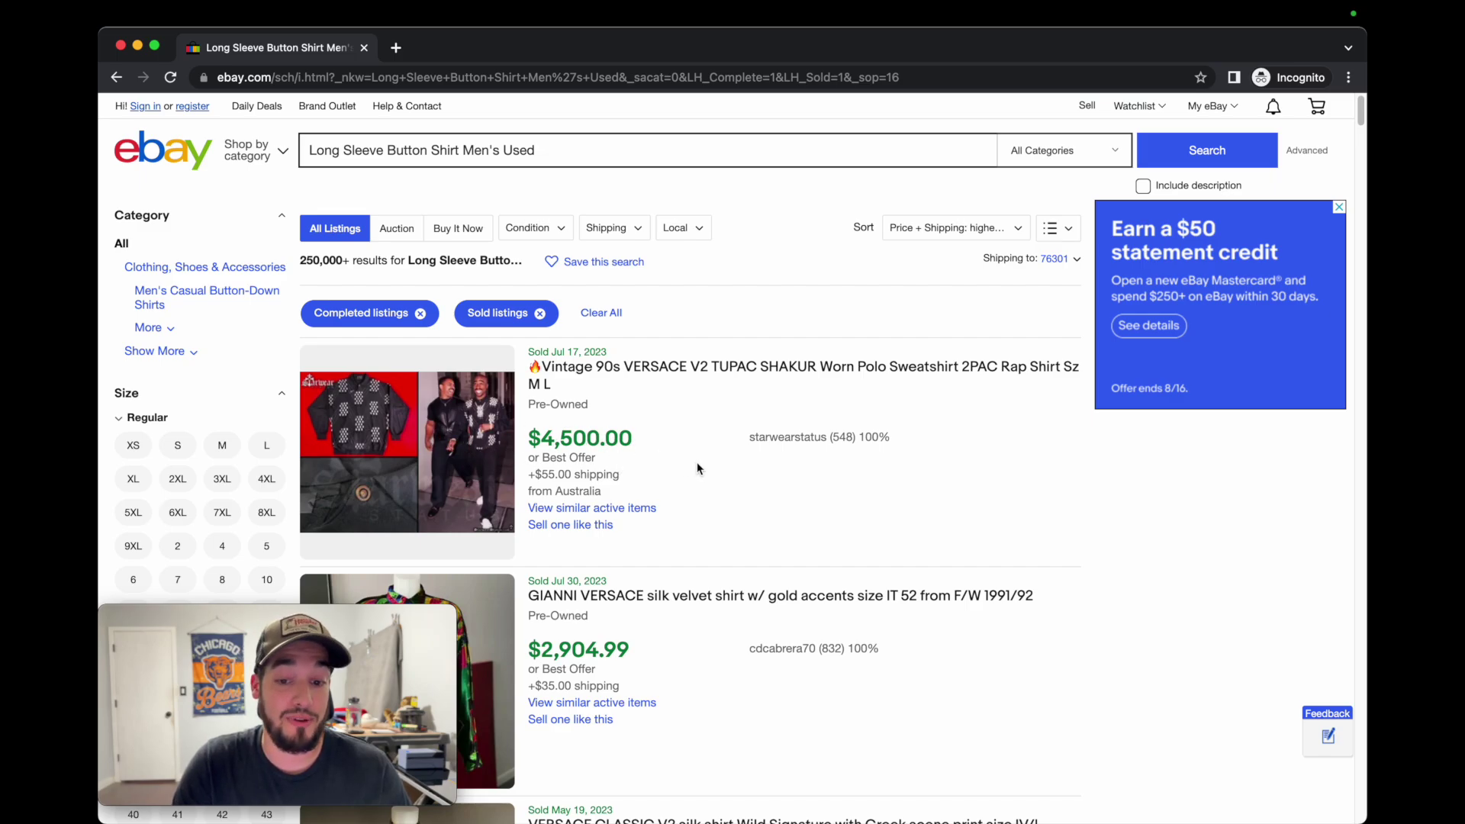
scroll(697, 461, "down", 6)
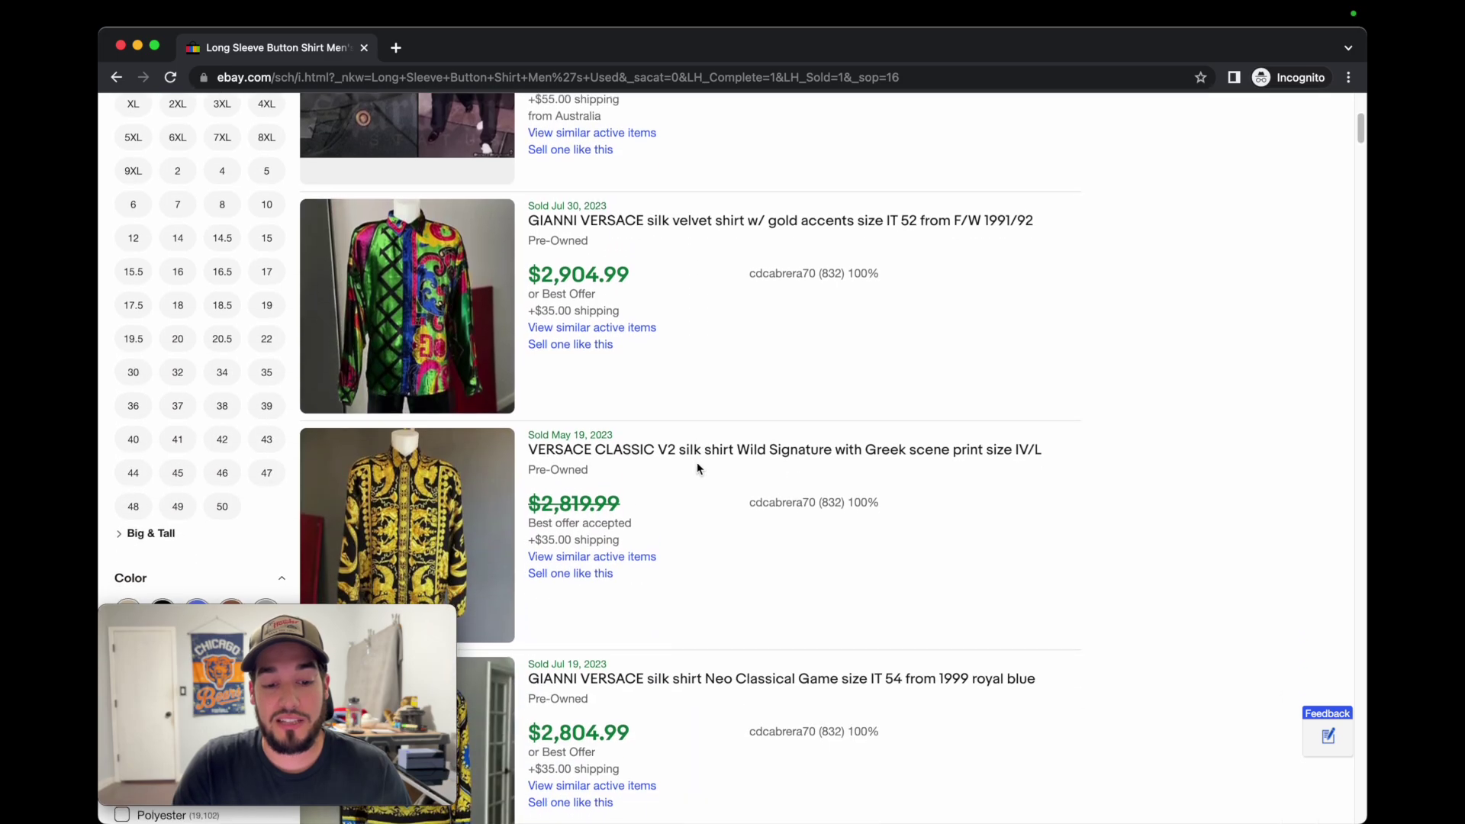
scroll(706, 385, "up", 6)
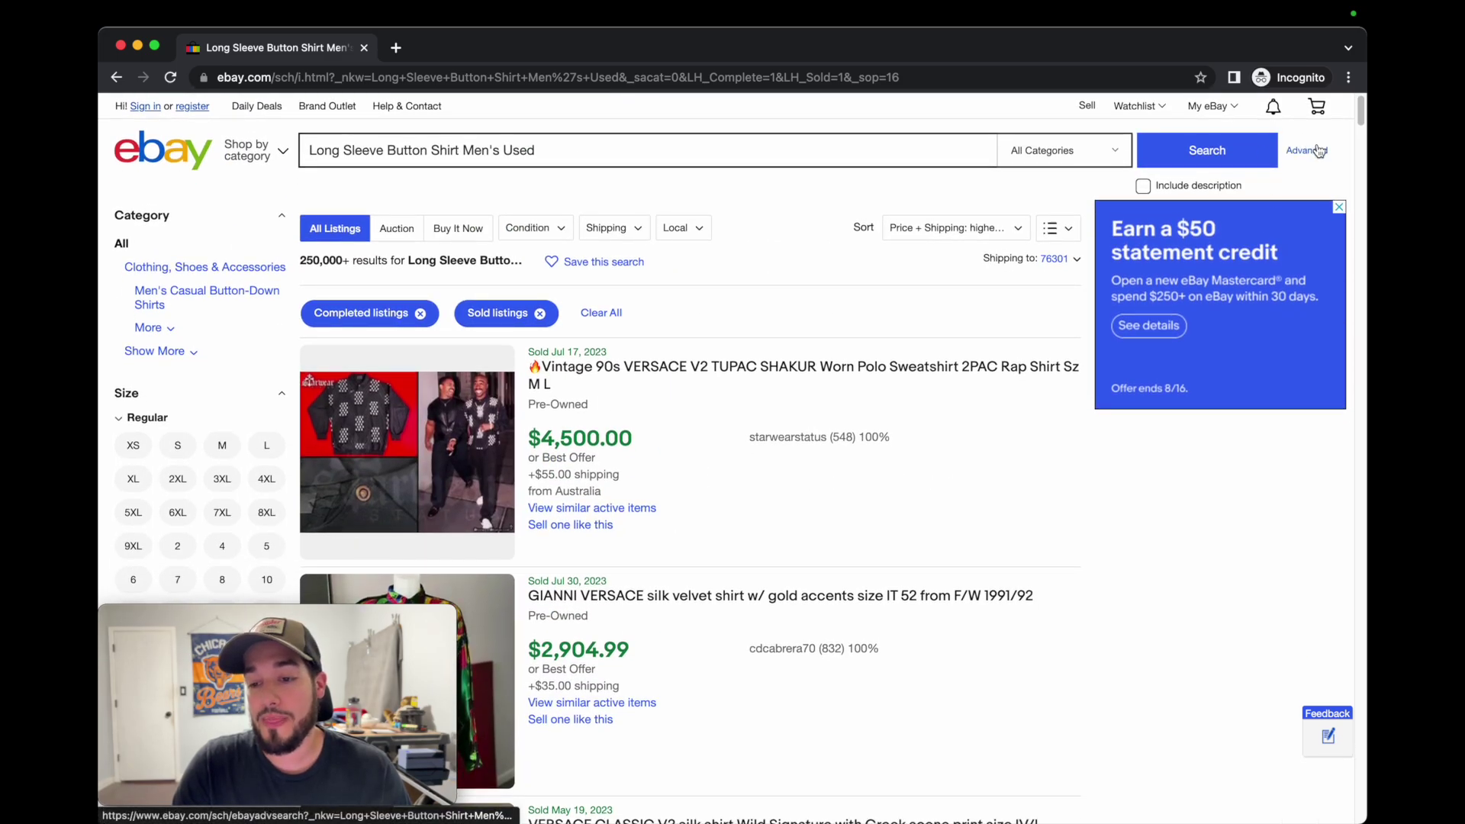
- In Advanced Search, set the price range to $30 minimum and $100 maximum
left_click(1312, 160)
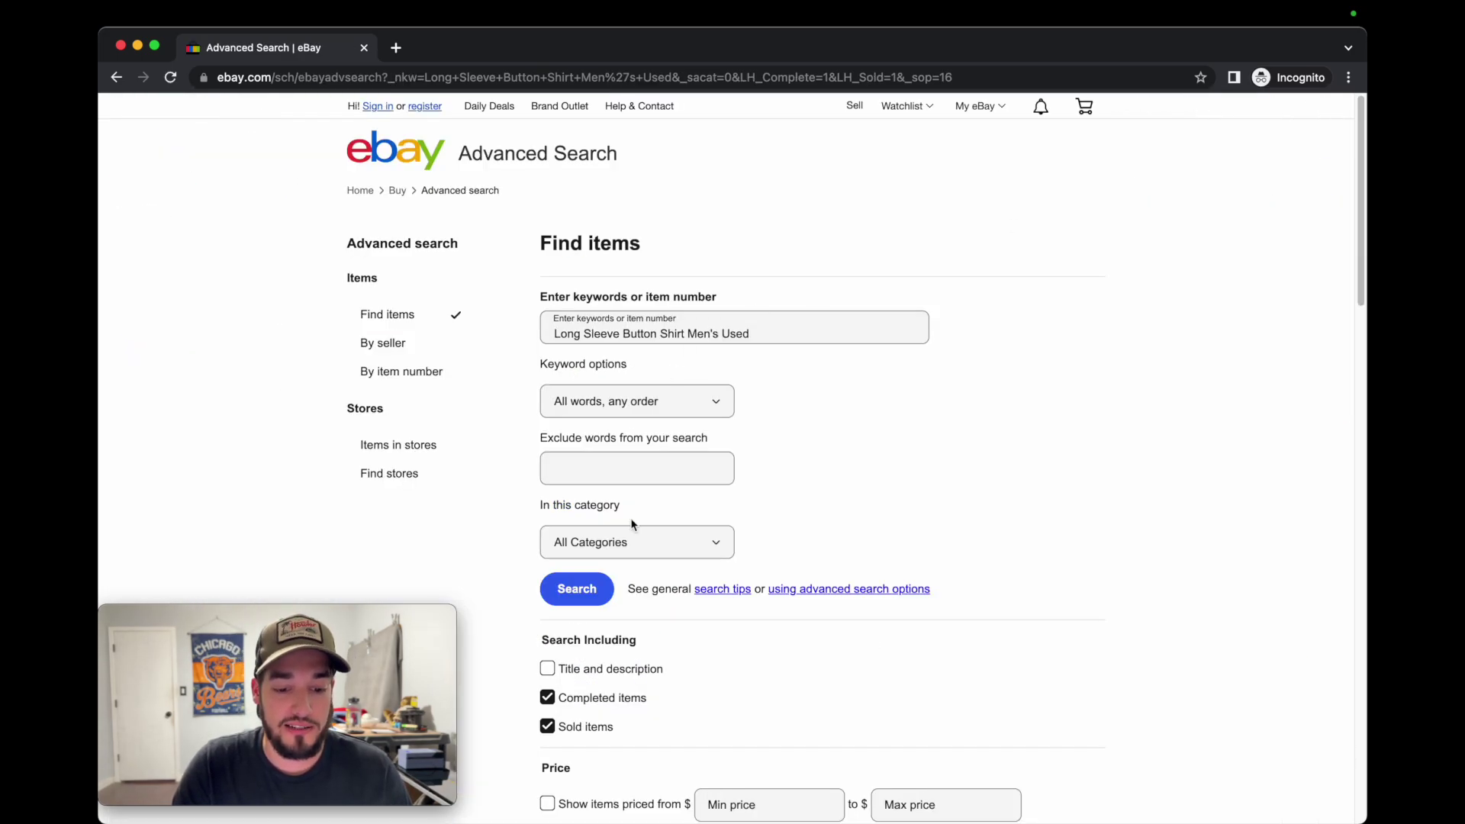
scroll(633, 525, "down", 5)
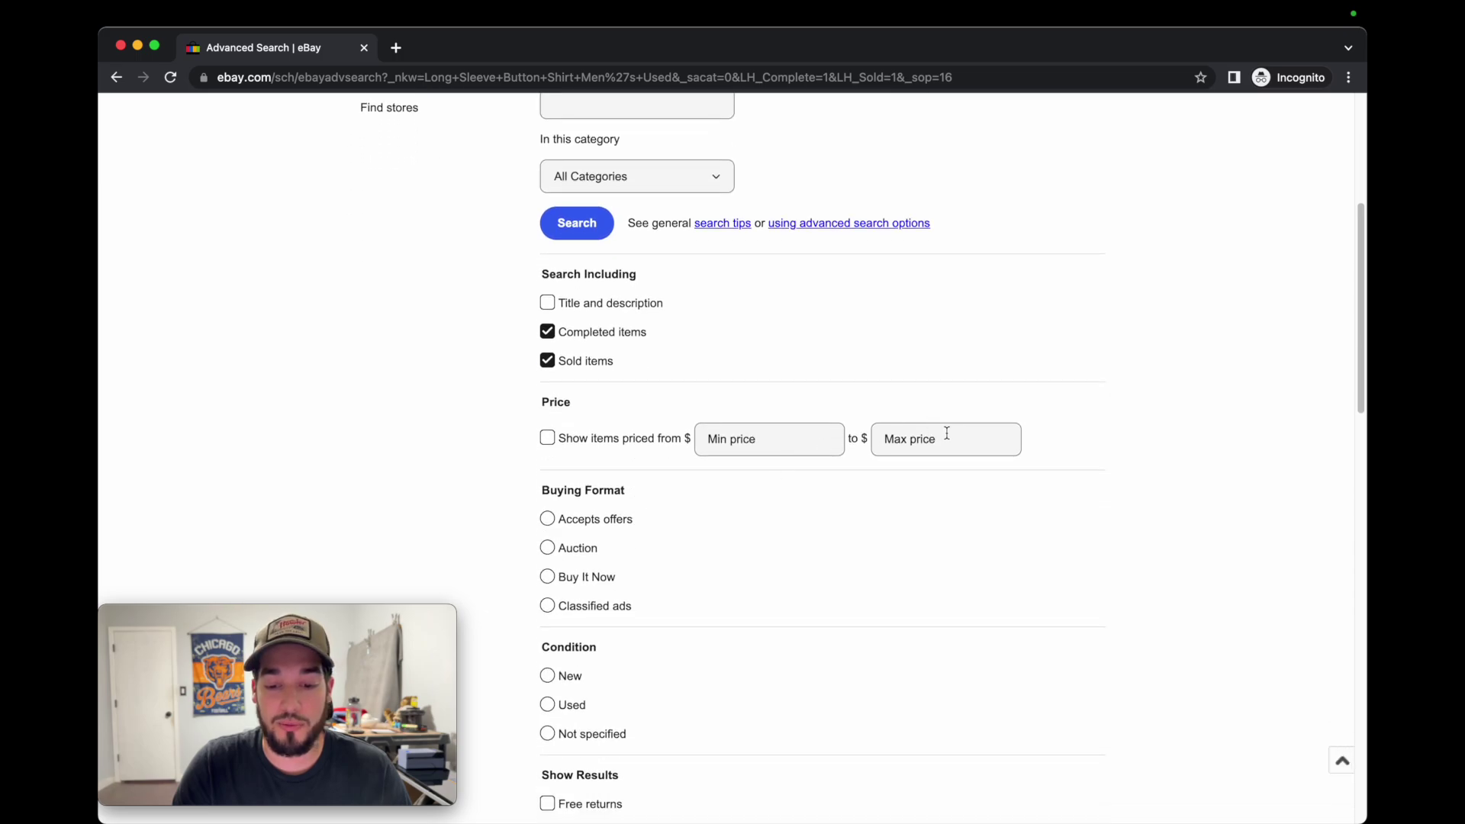
left_click(946, 433)
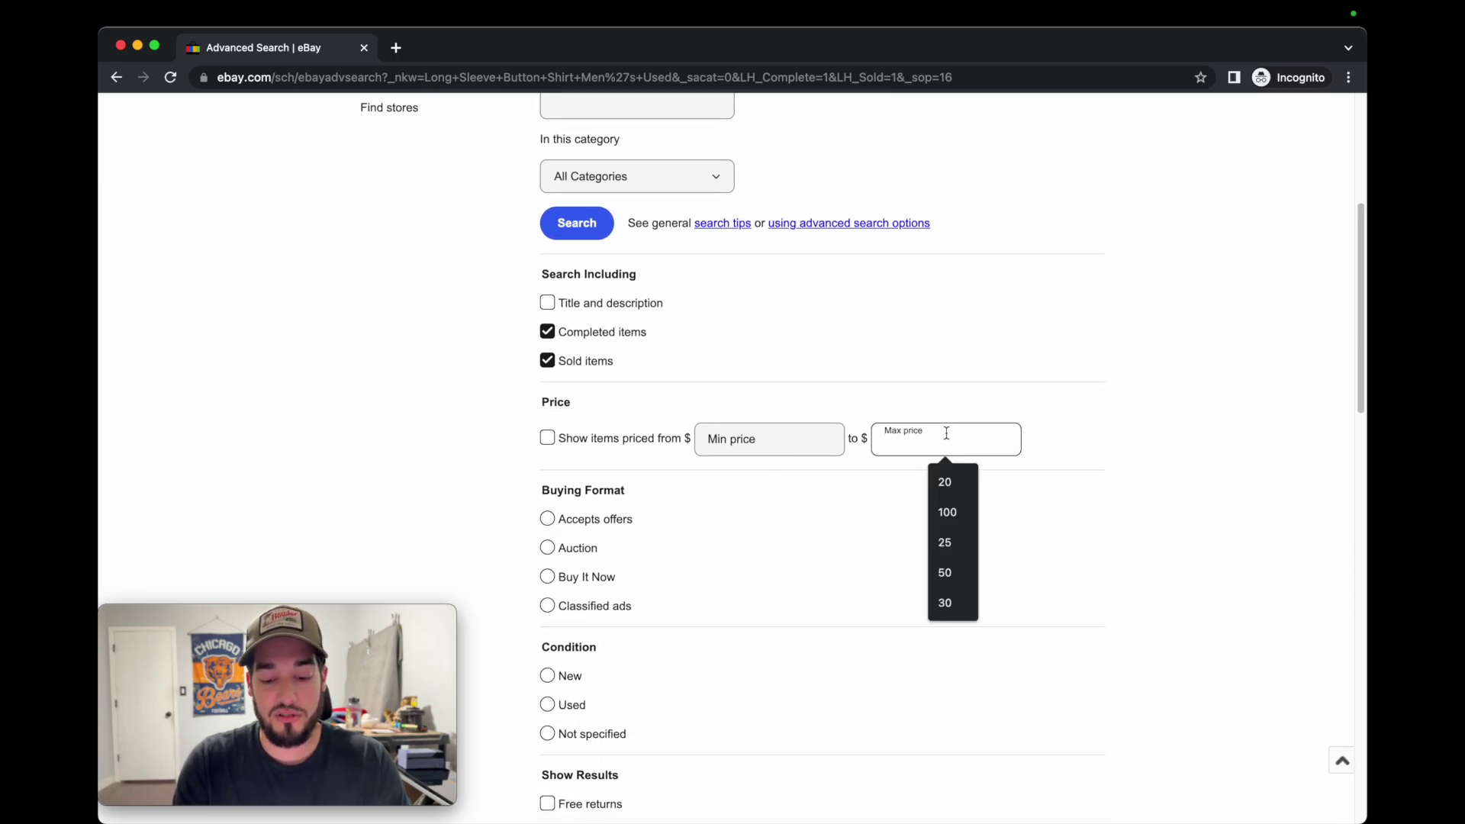
type("100")
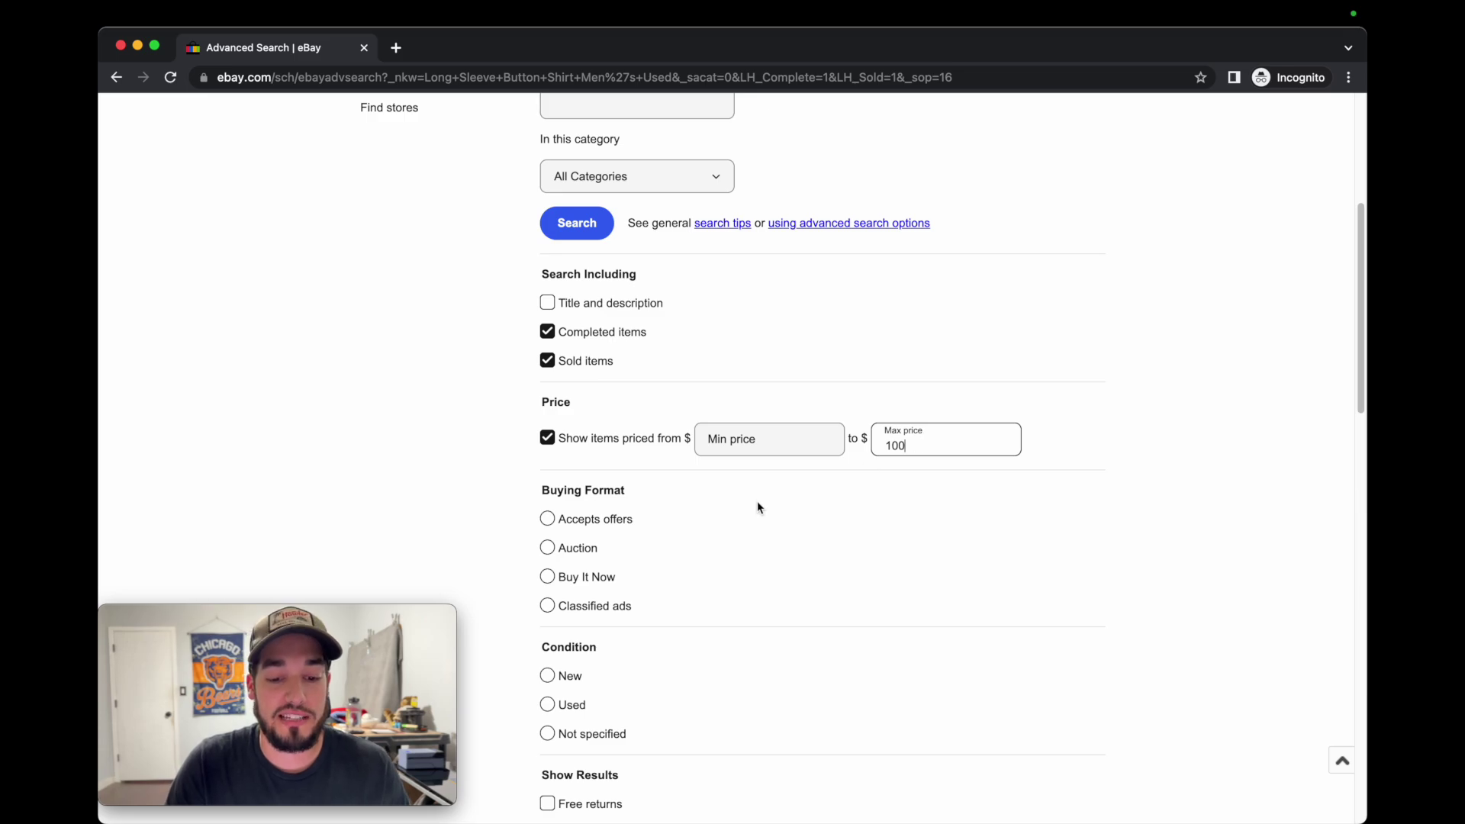
left_click(764, 436)
type("30")
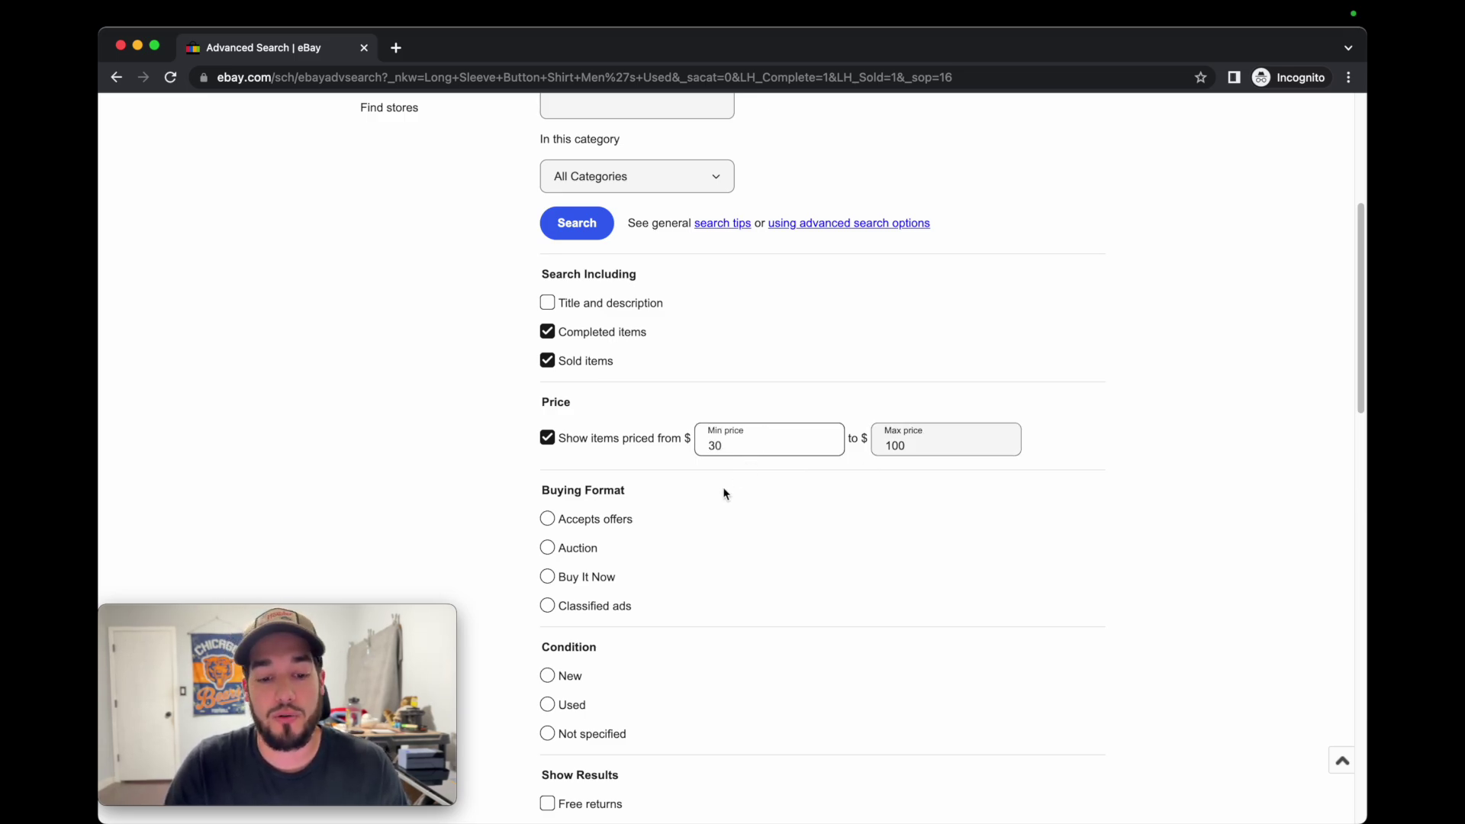
- Limit the search to Buy It Now listings in Used condition
left_click(549, 583)
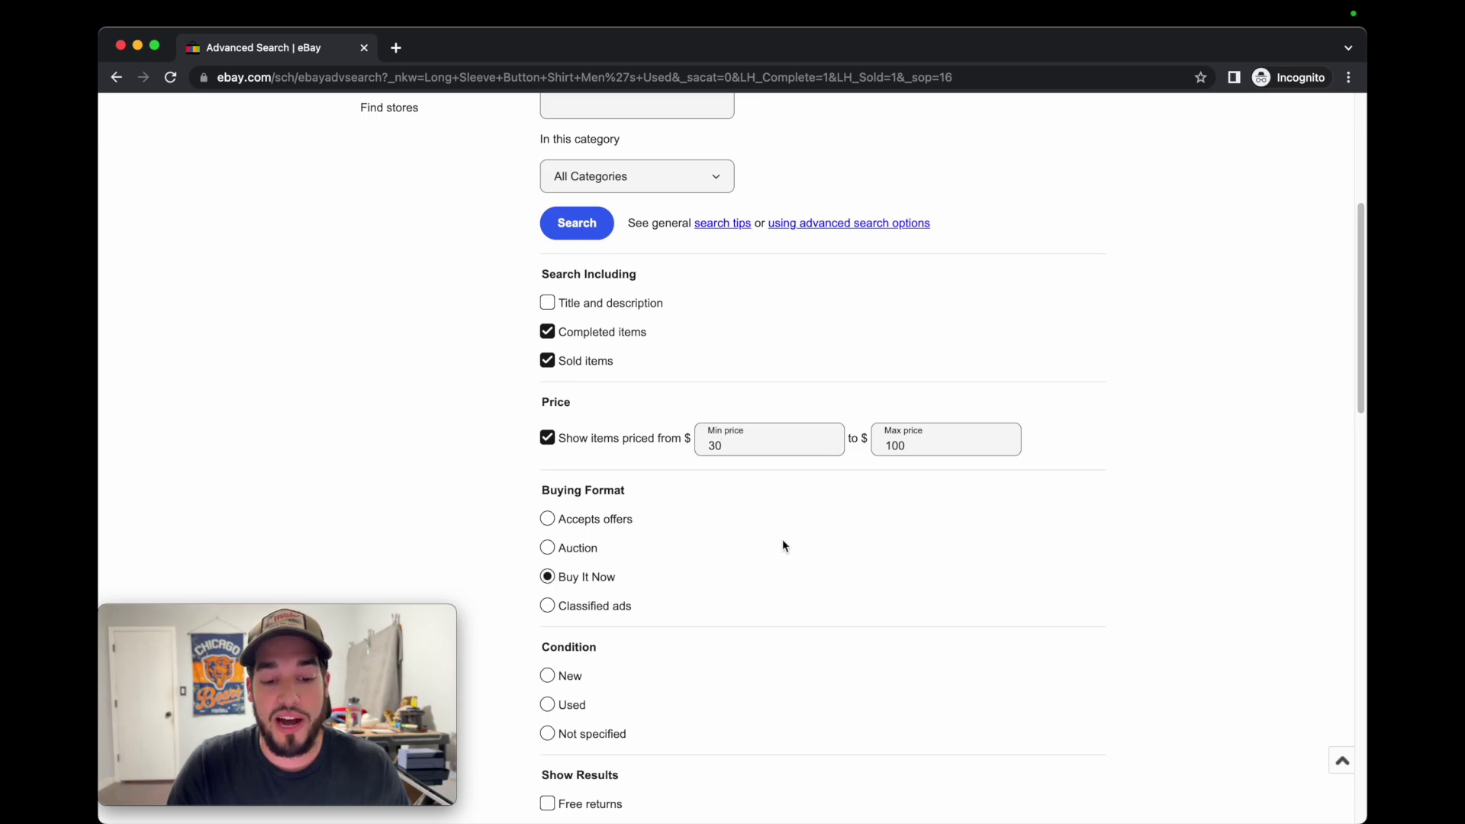
scroll(807, 543, "down", 2)
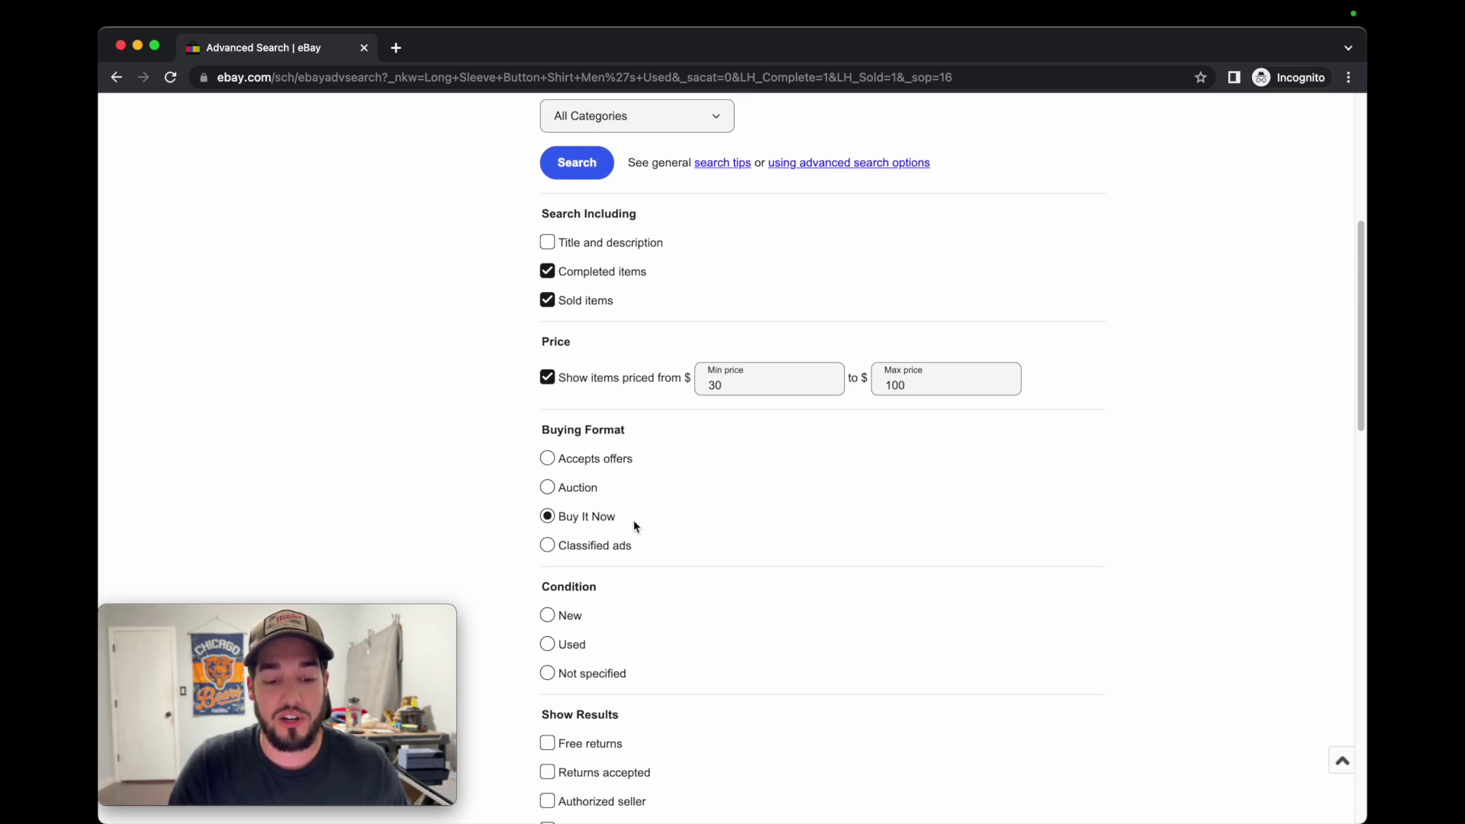
scroll(633, 519, "down", 2)
left_click(549, 568)
scroll(712, 555, "down", 5)
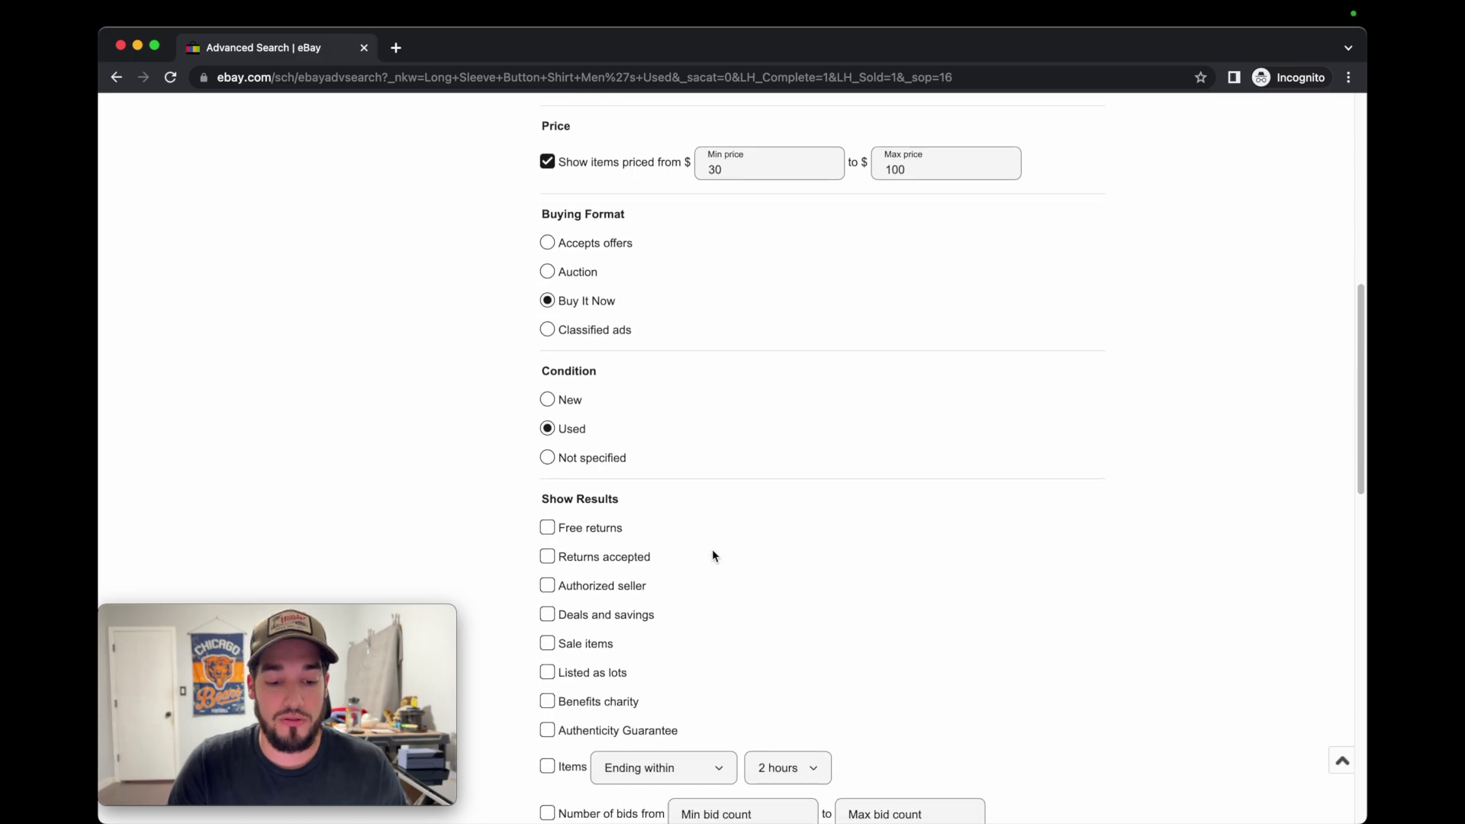
scroll(627, 615, "down", 4)
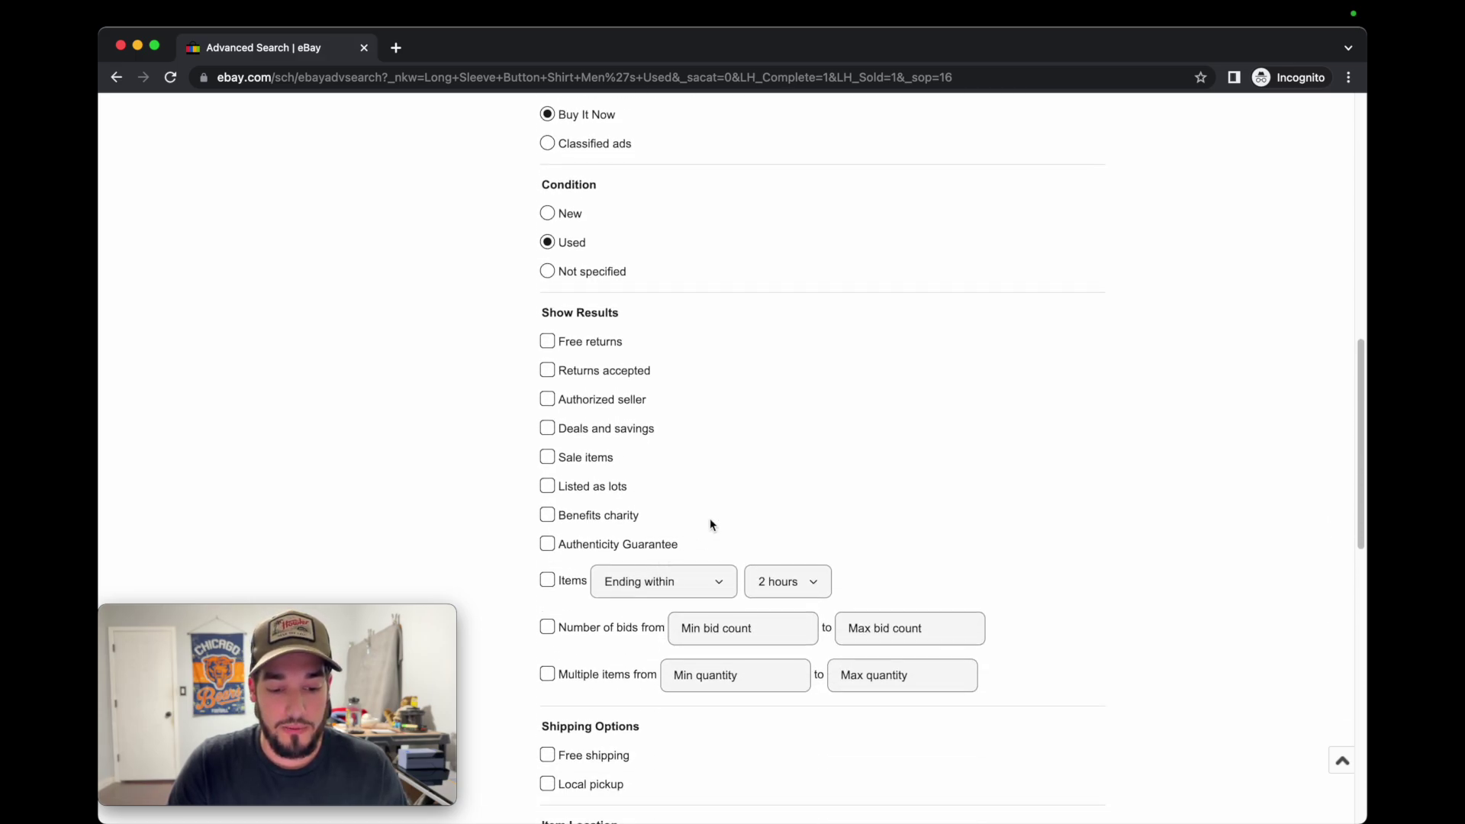
scroll(776, 497, "down", 6)
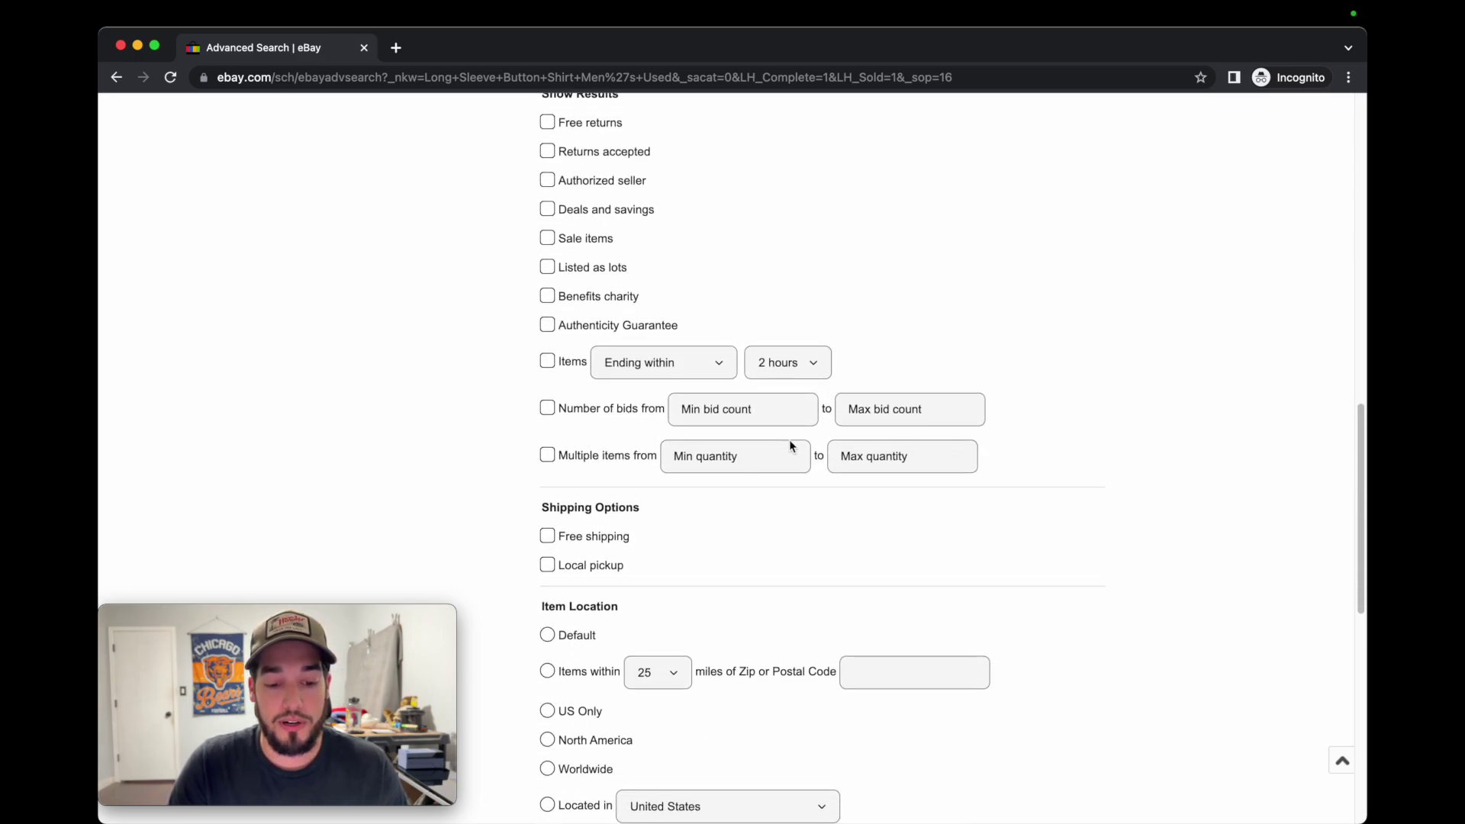
scroll(789, 446, "down", 1)
scroll(789, 440, "down", 3)
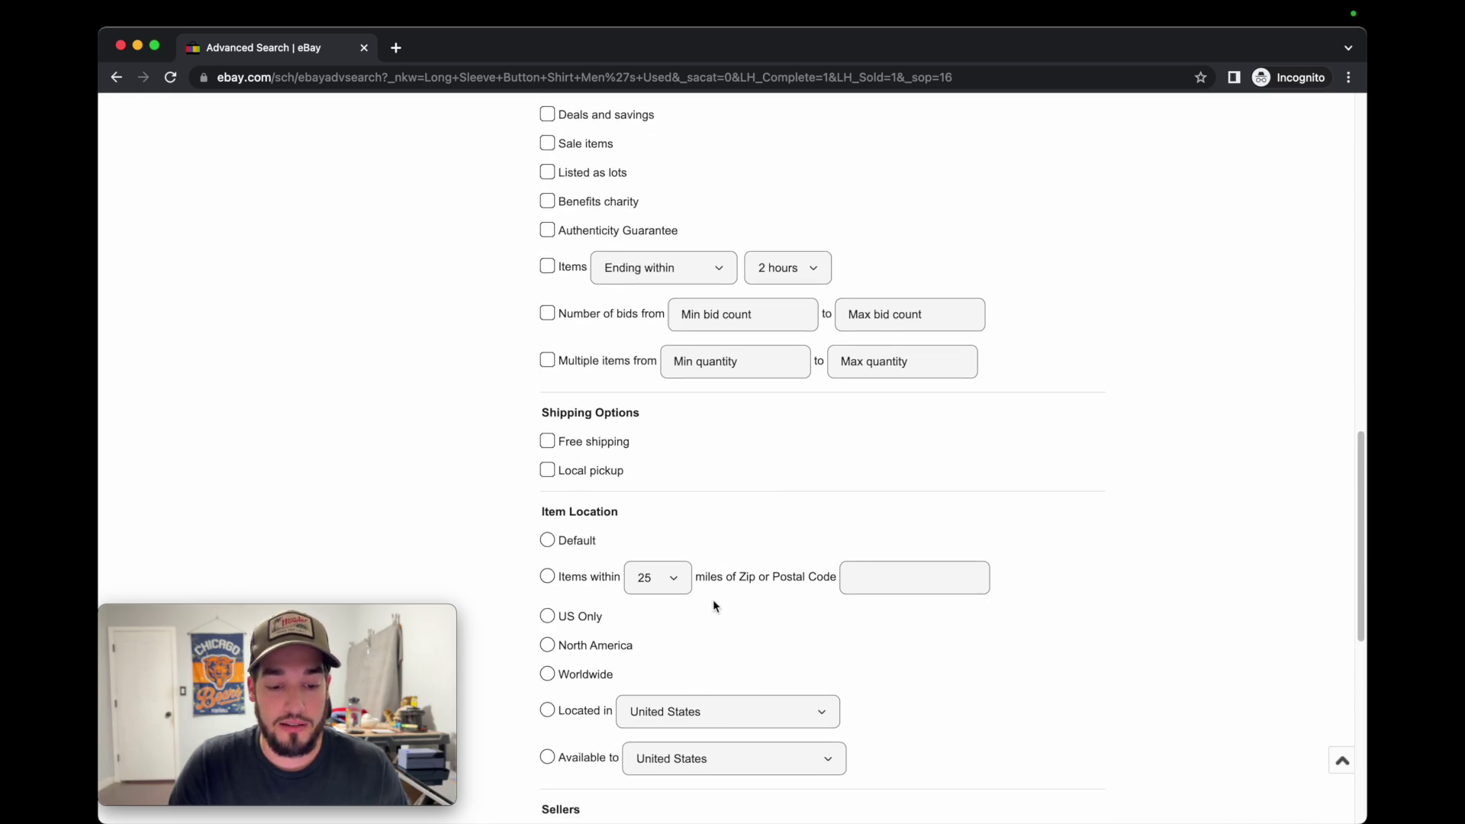
- Limit items to within 200 miles of the suggested zip code
left_click(658, 578)
left_click(650, 637)
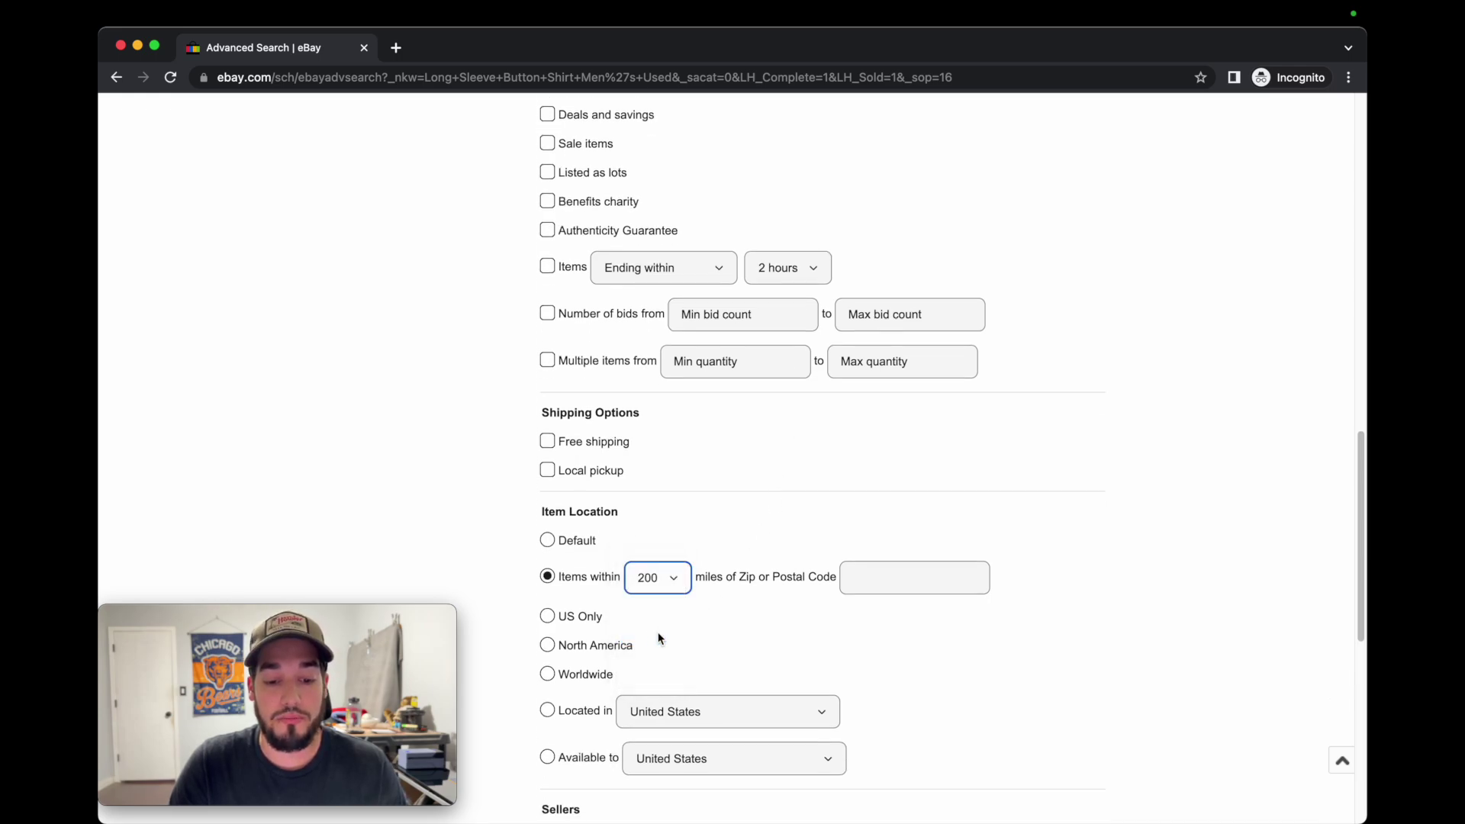
left_click(885, 578)
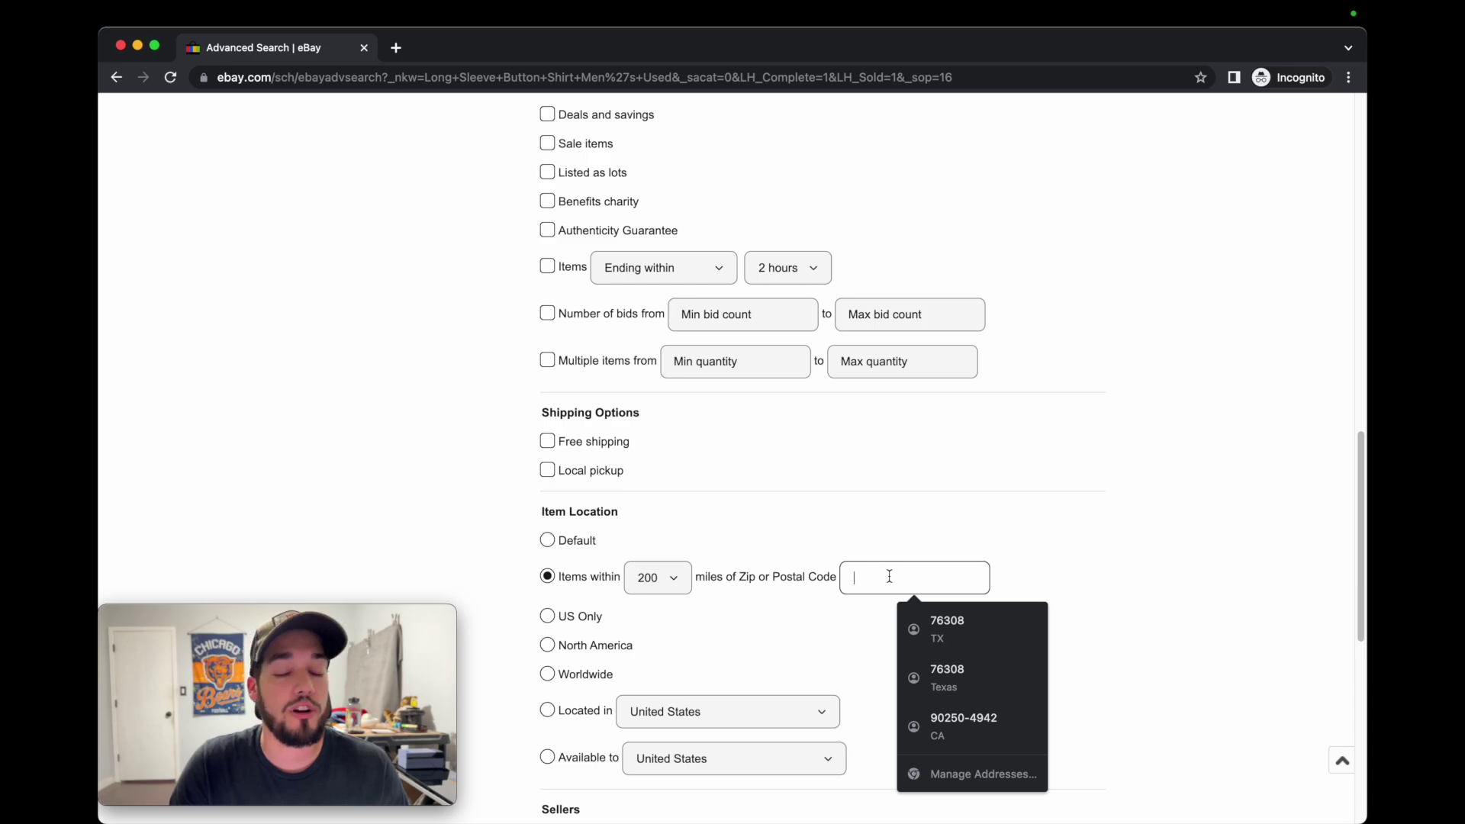
type("76308")
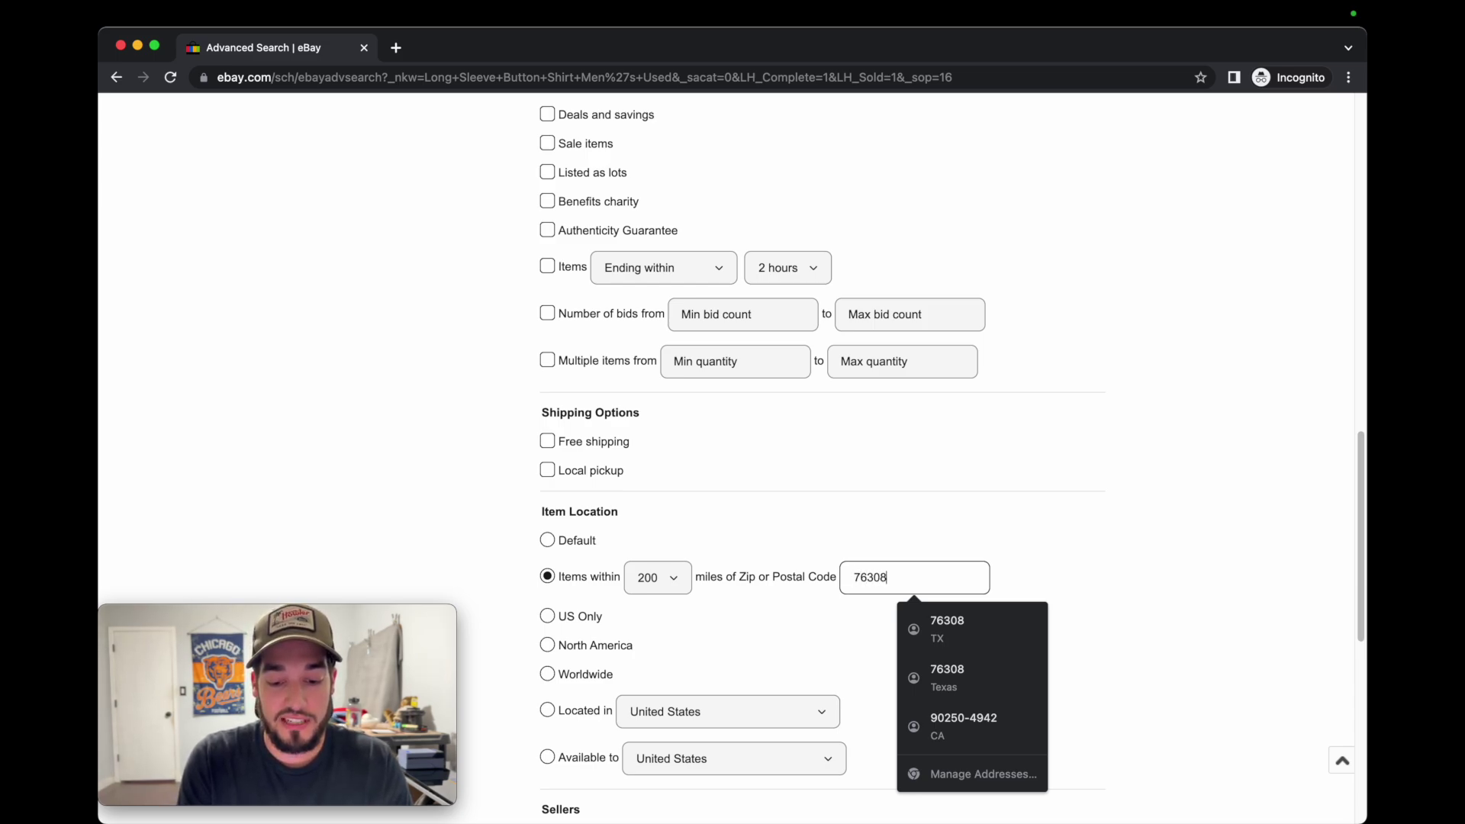
left_click(925, 630)
scroll(824, 649, "down", 3)
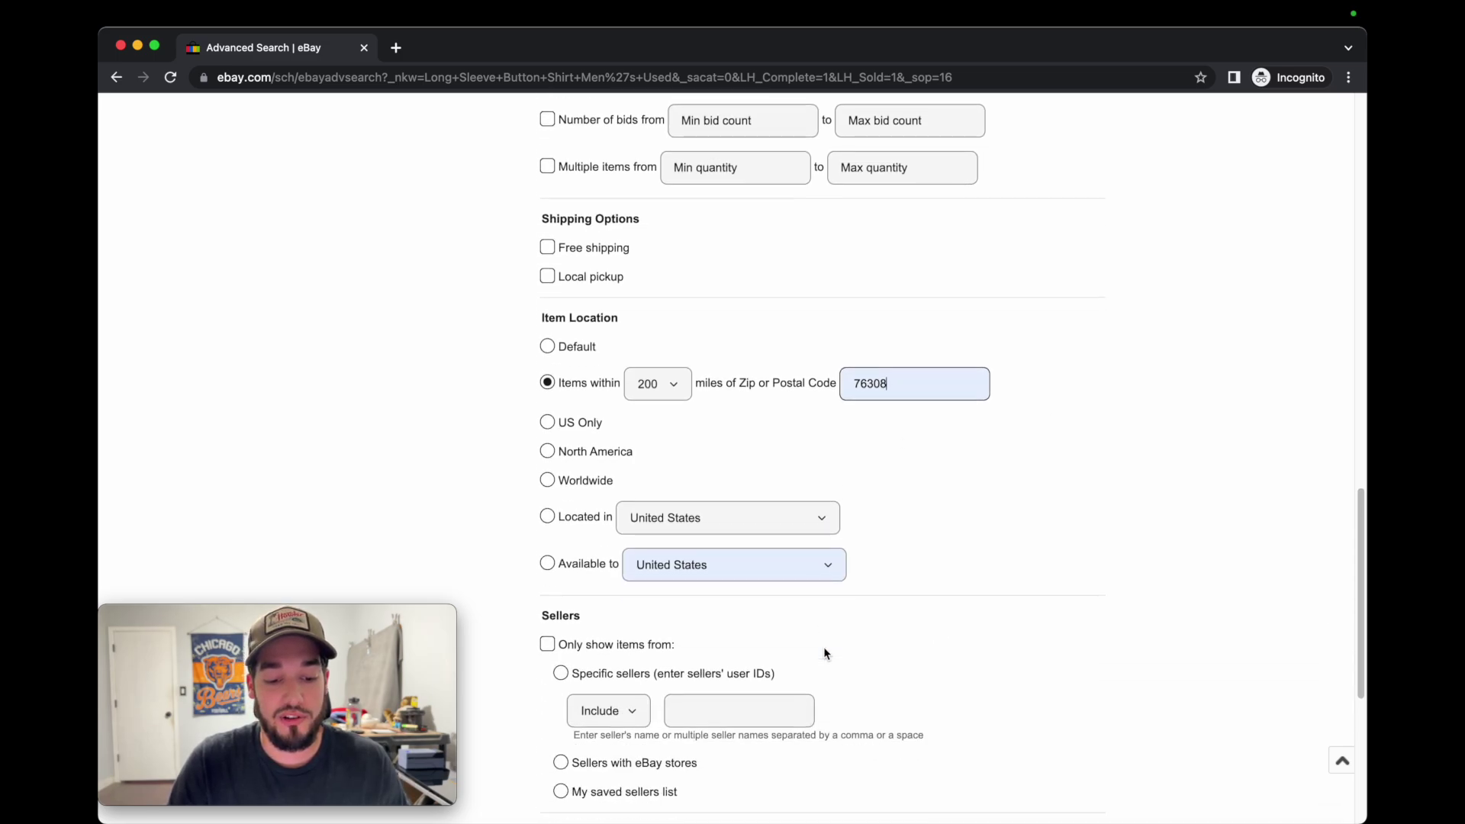
scroll(823, 647, "down", 5)
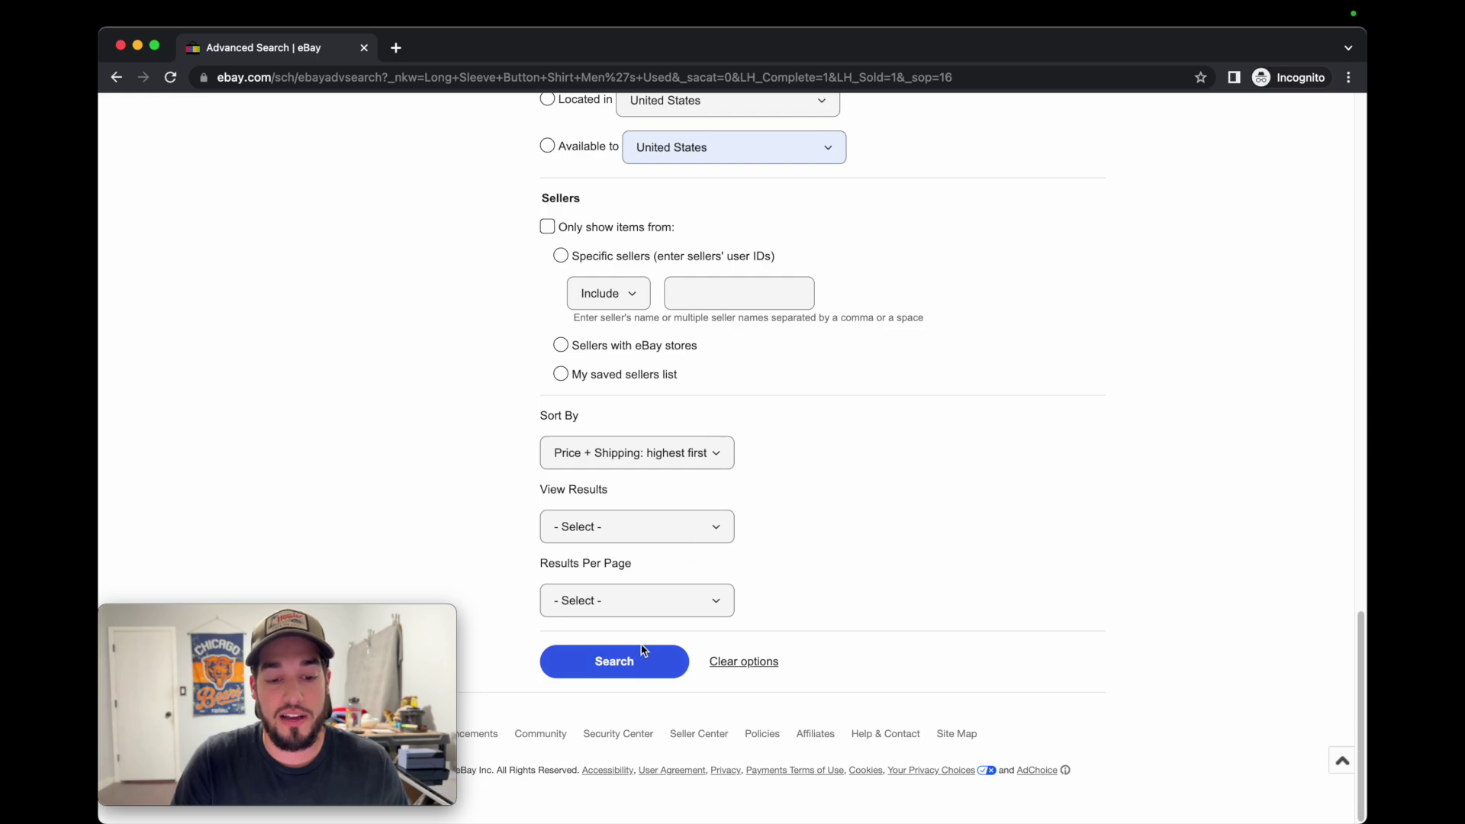
- Show results in Gallery view at 240 per page and run the search
left_click(717, 528)
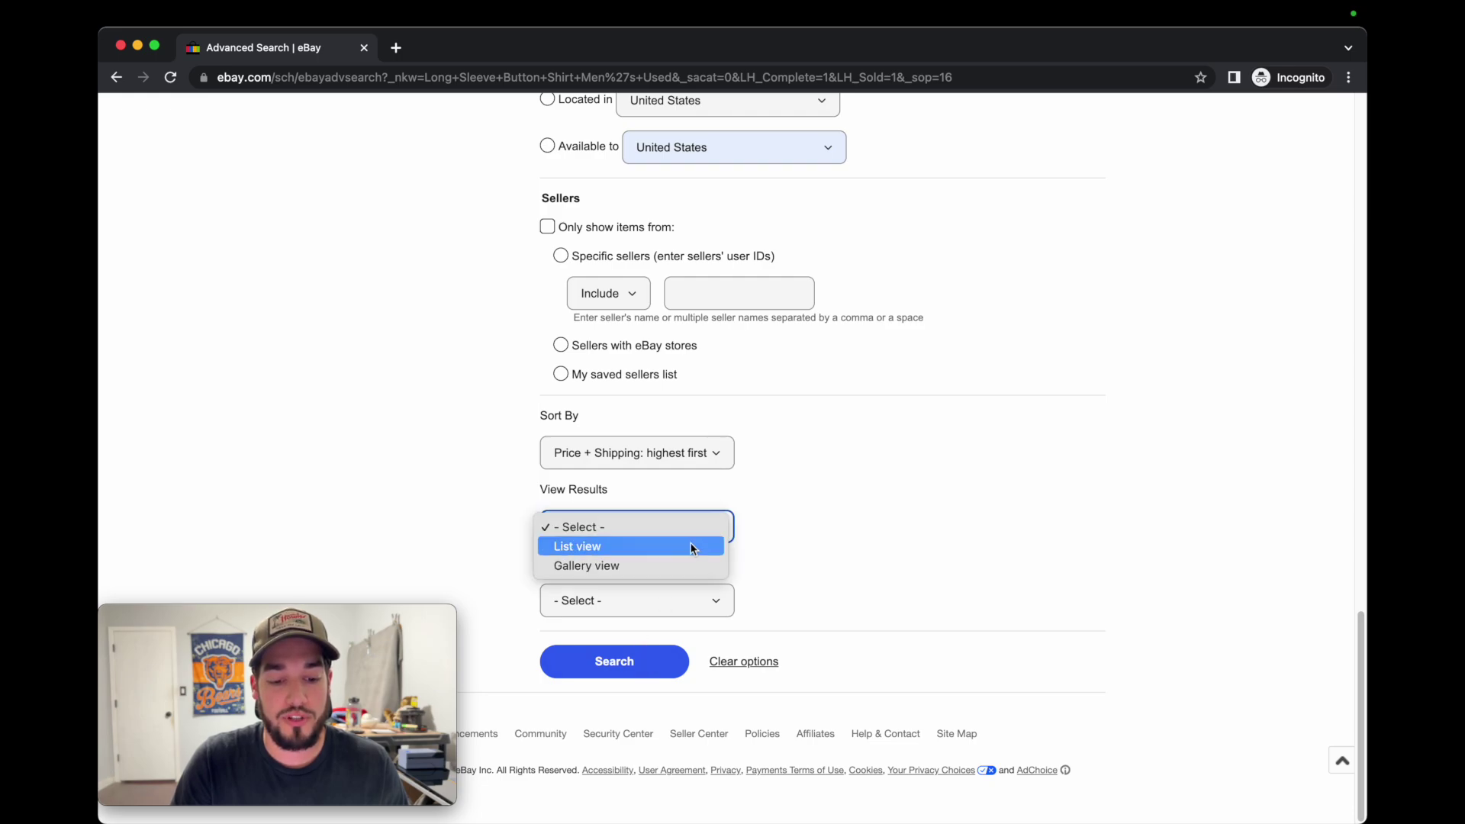
left_click(652, 564)
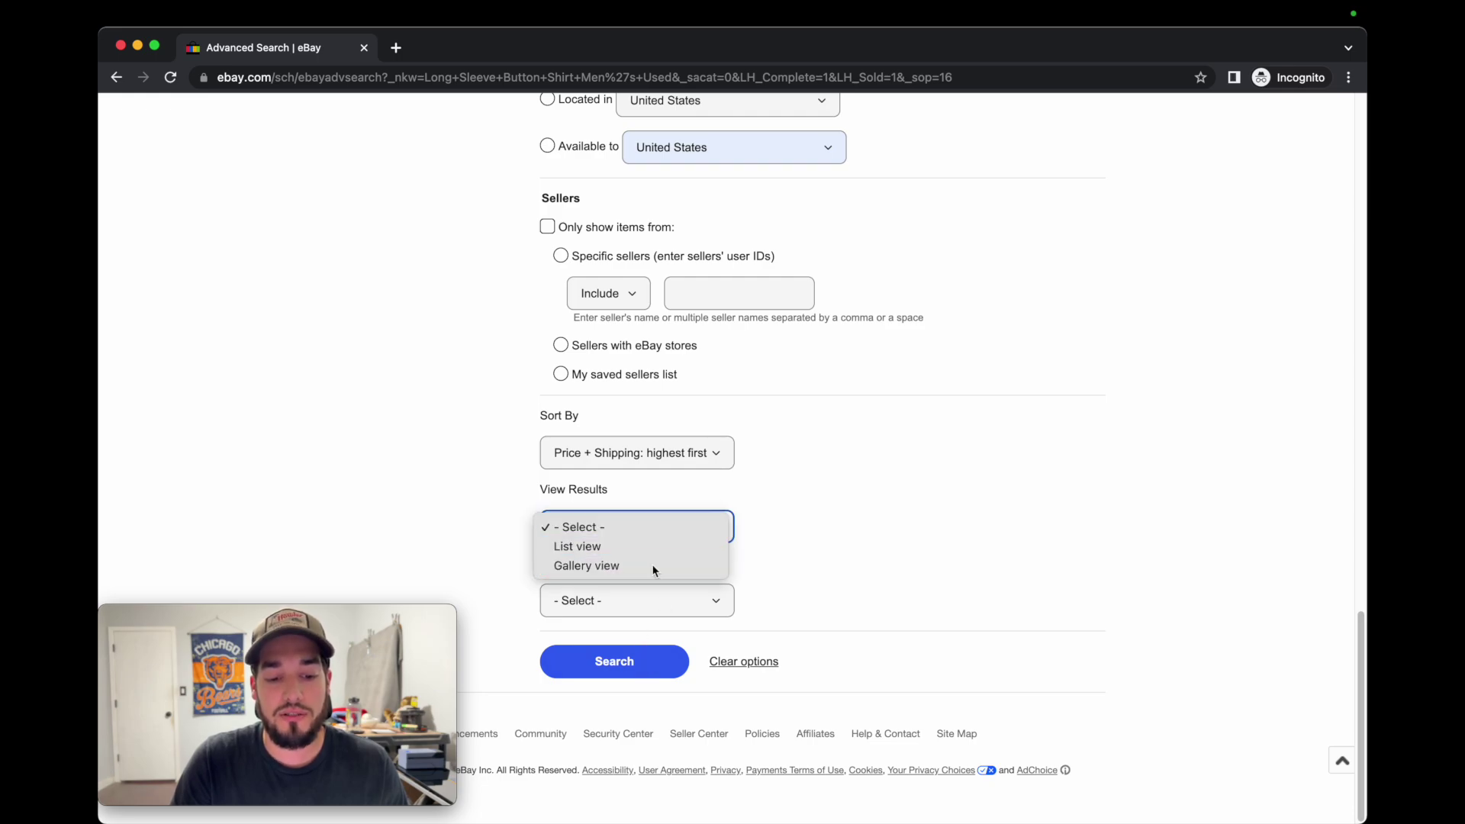
left_click(696, 600)
left_click(641, 659)
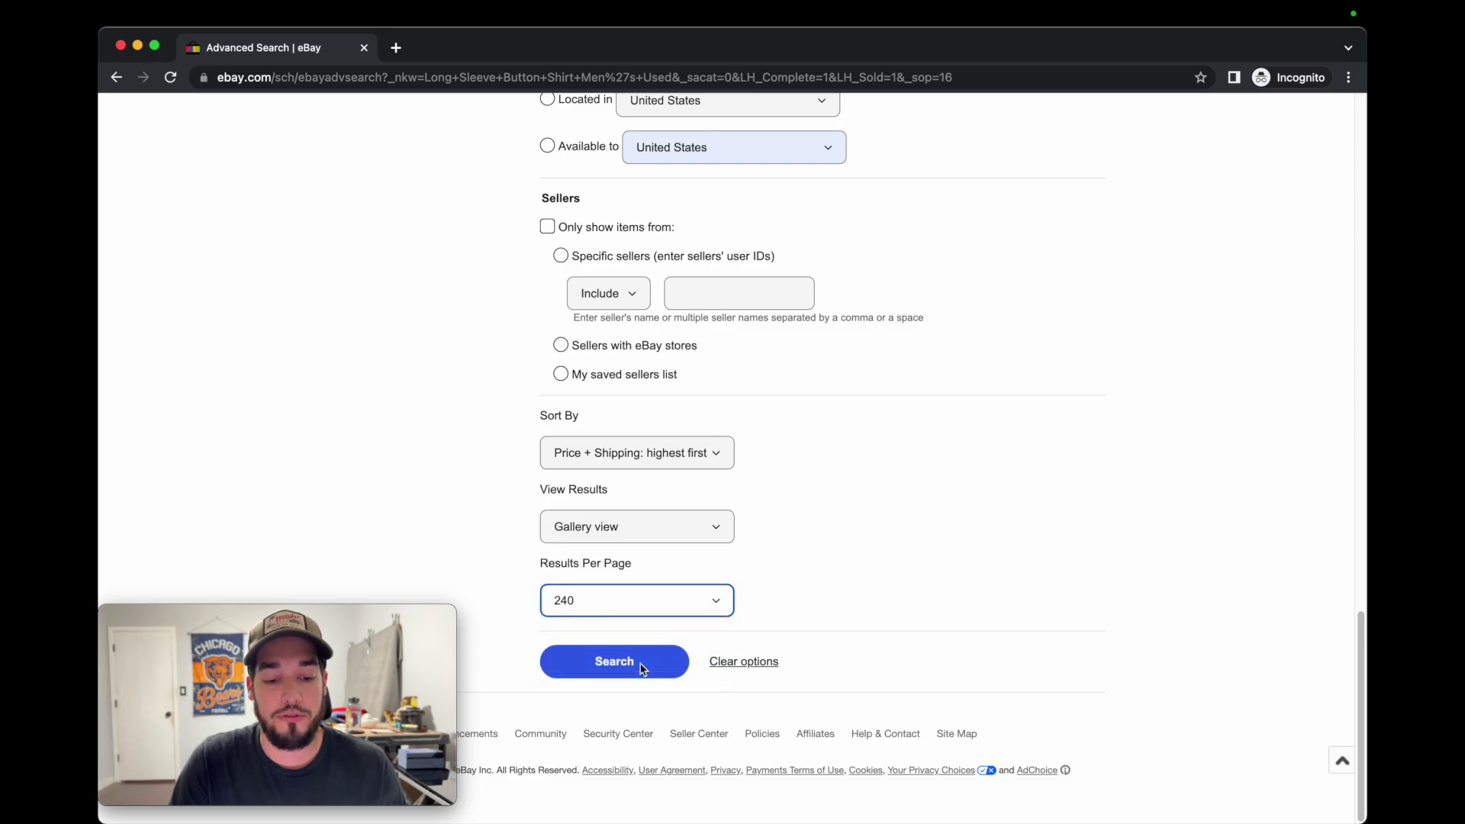
left_click(657, 663)
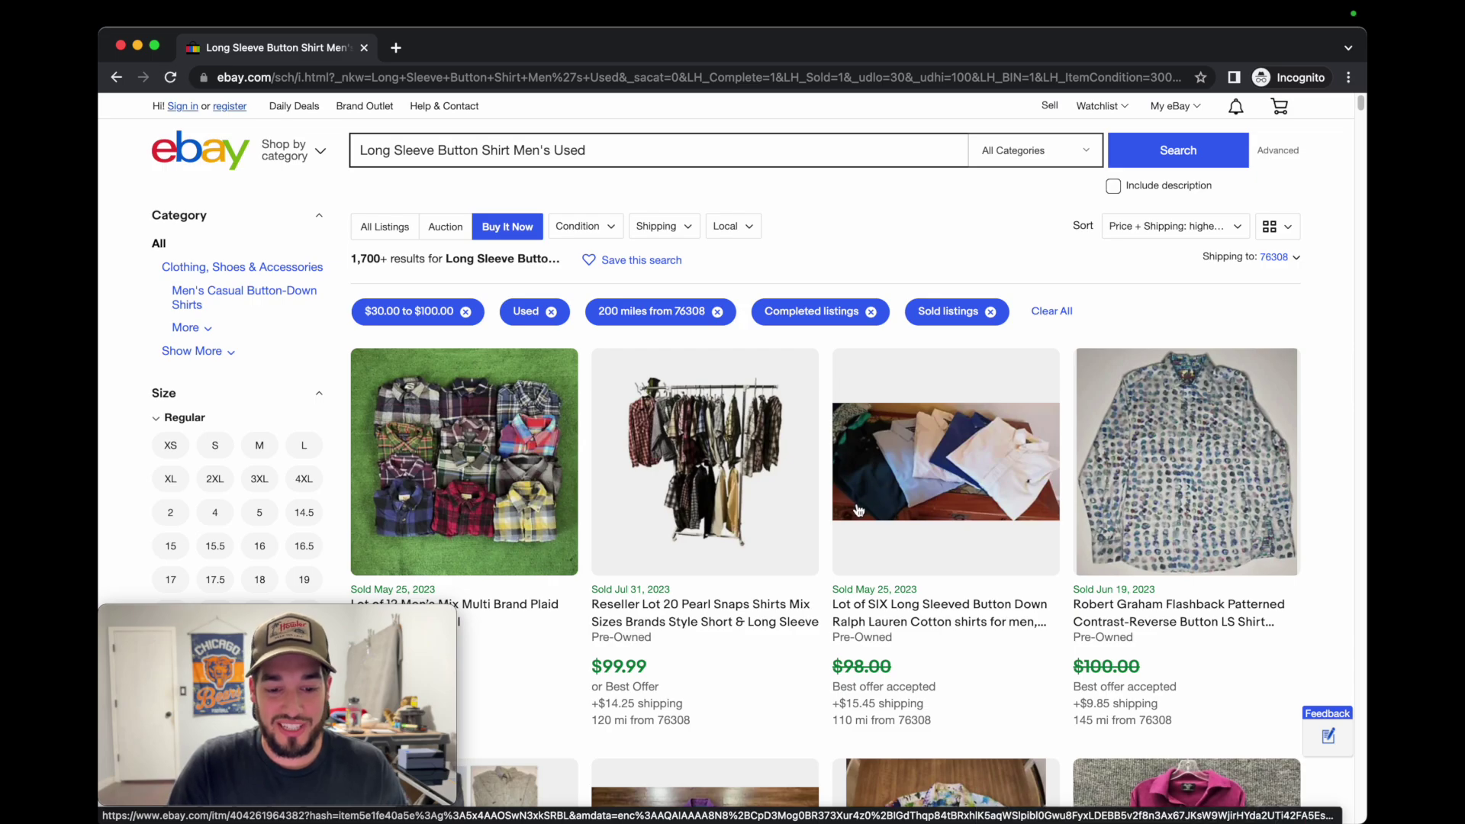
- Try excluding bundle lots by searching with '-lot', then '- lot'
left_click(631, 150)
type("-lot")
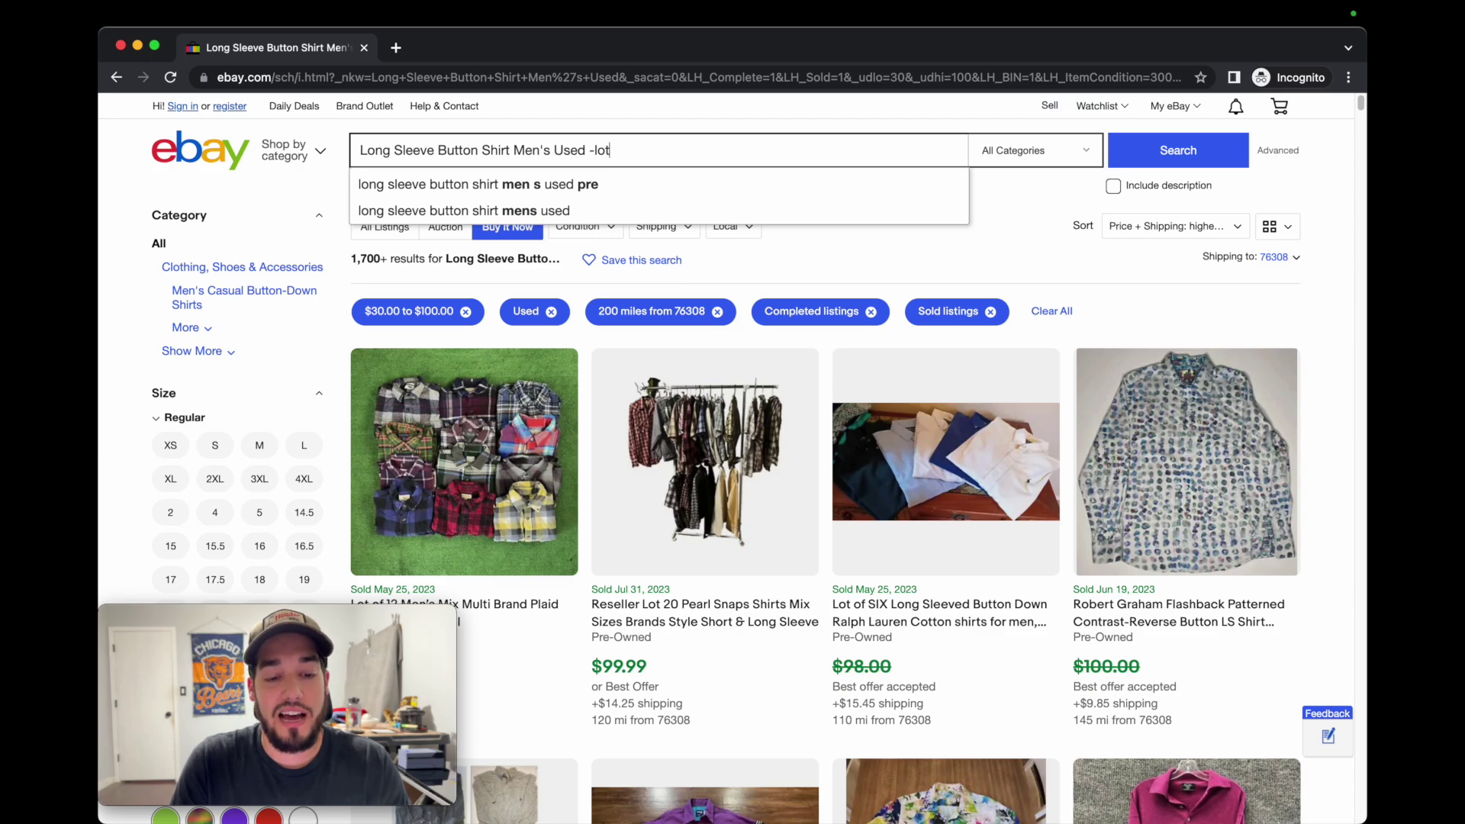
key("Return")
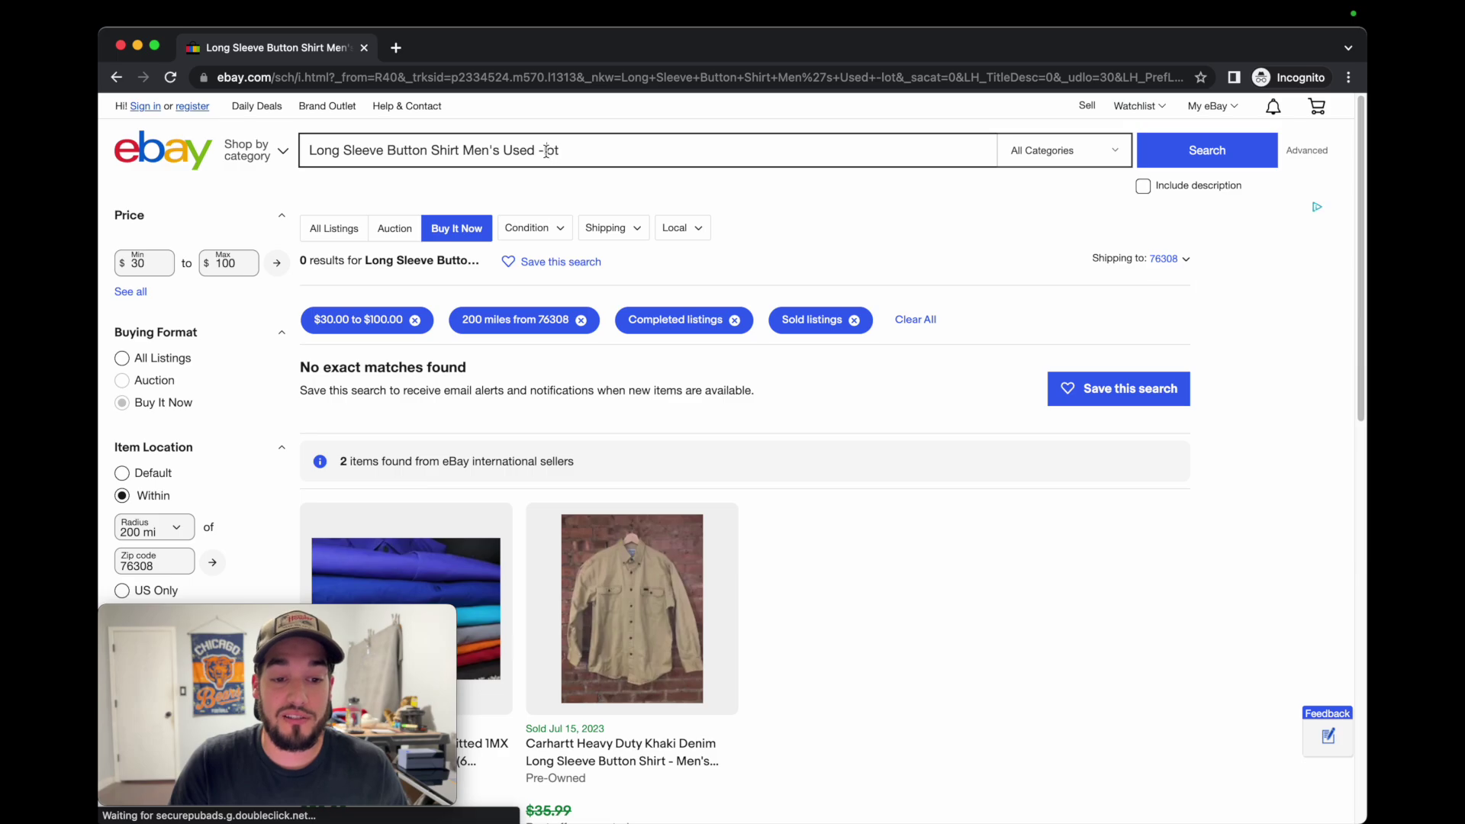
left_click(544, 150)
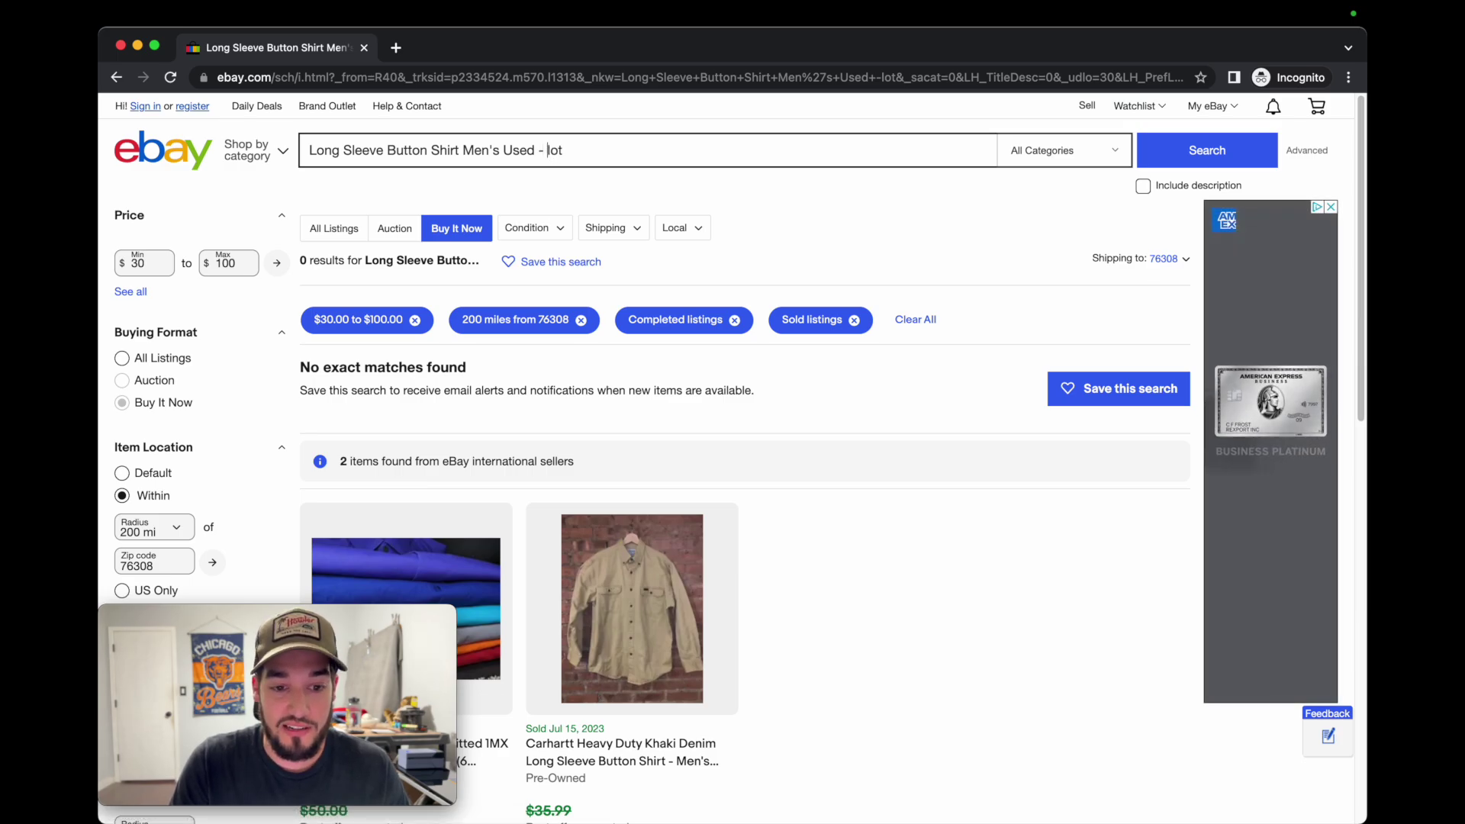
key("Return")
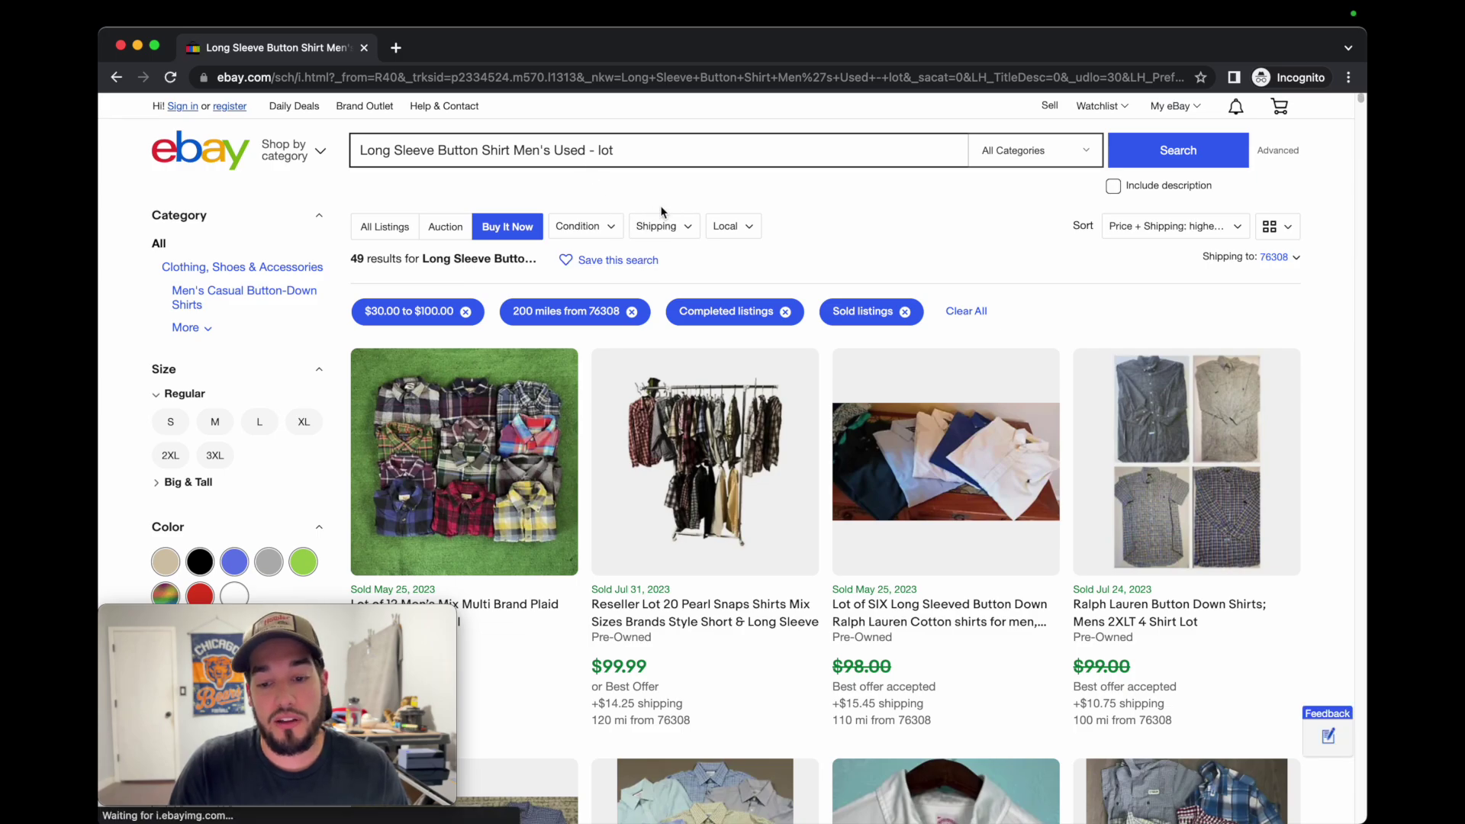
- Remove the lot exclusion and rerun the plain used shirt search
scroll(660, 212, "down", 5)
scroll(648, 184, "up", 5)
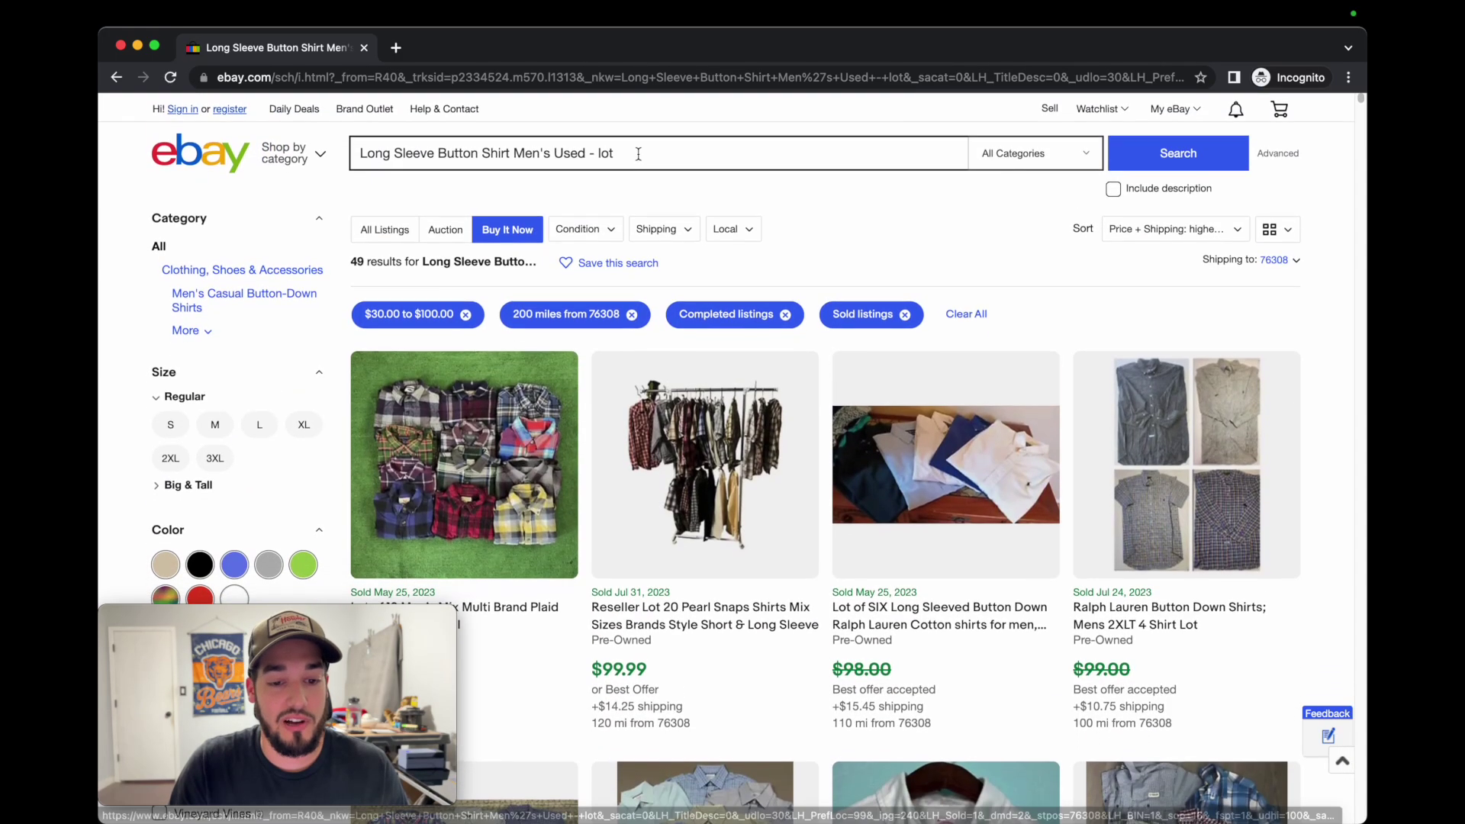
left_click(638, 154)
key("BackSpace")
key("BackSpace")
key("BackSpace")
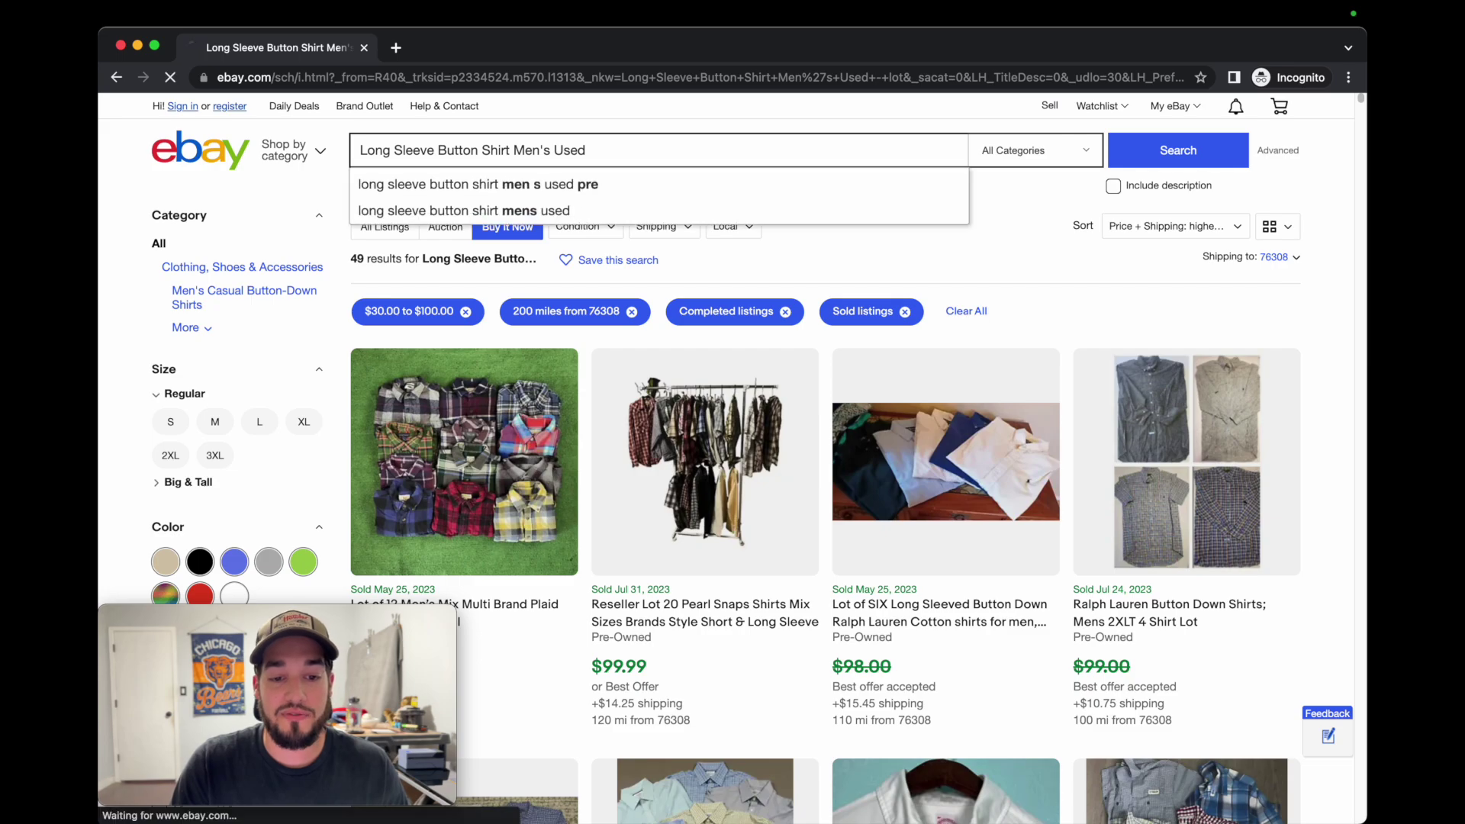
key("Return")
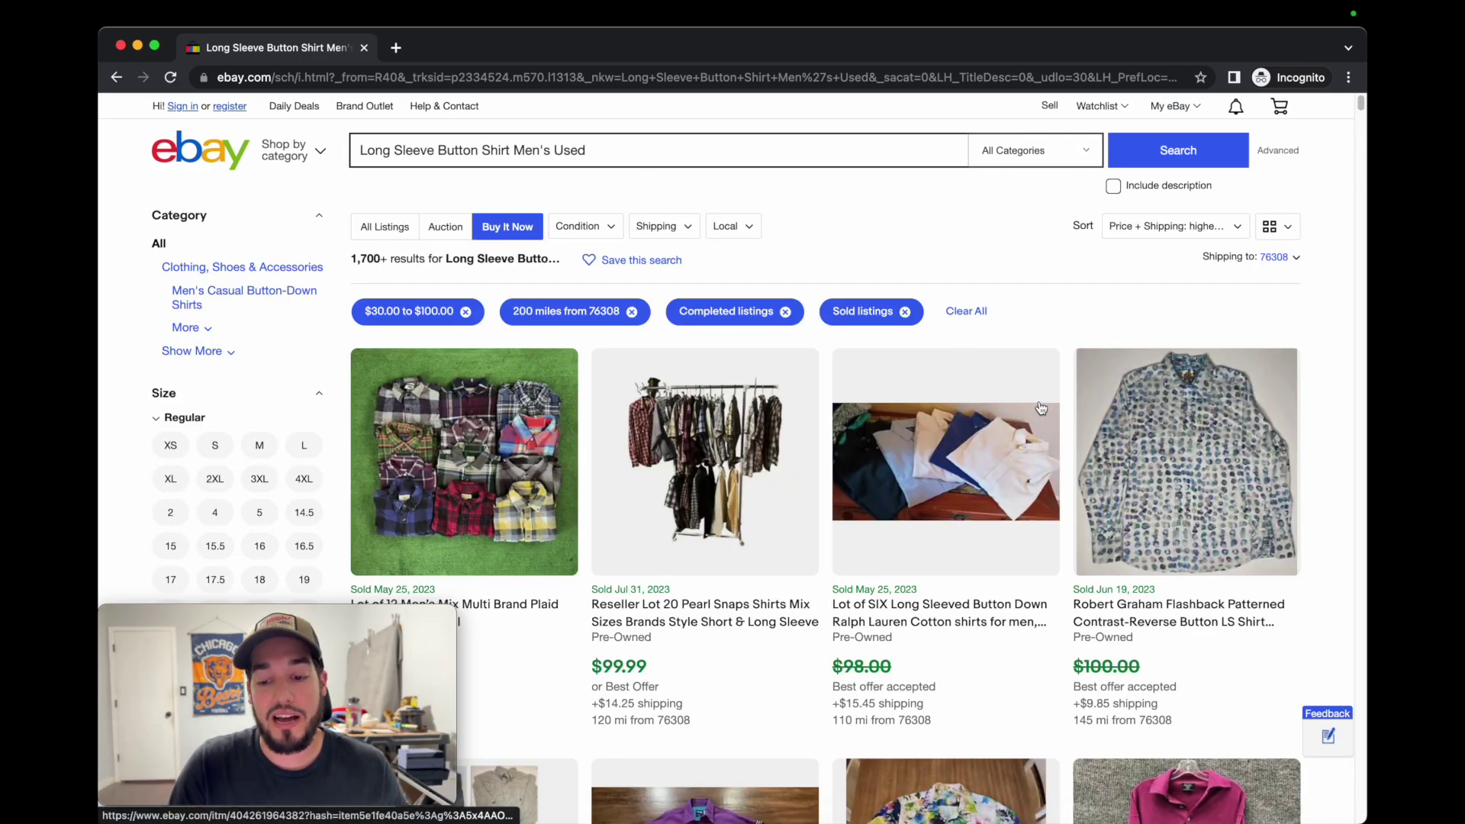
- Open the sold Ben Silver cashmere long sleeve polo listing in a new tab
scroll(1001, 567, "down", 6)
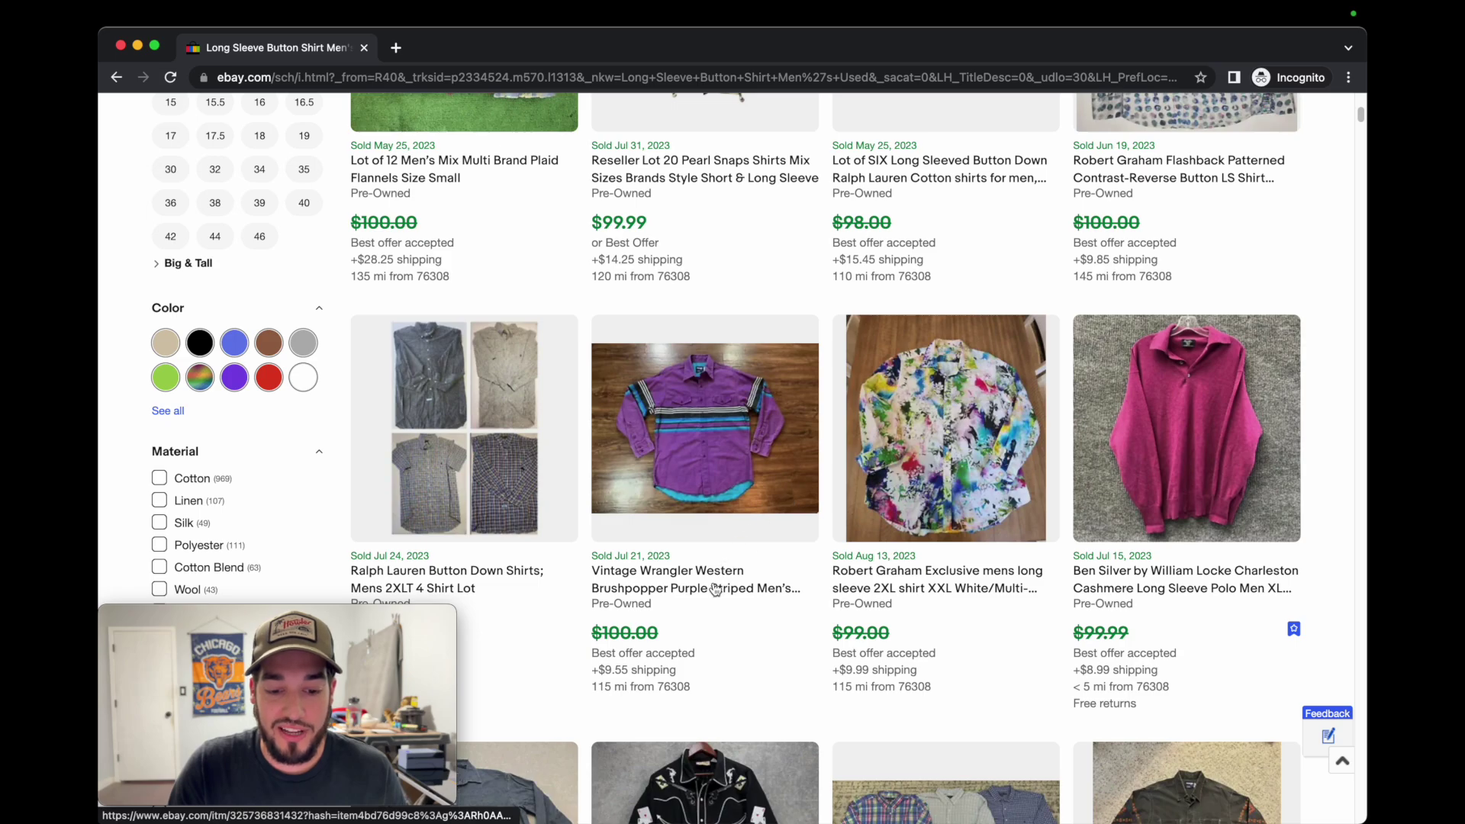
scroll(715, 588, "down", 2)
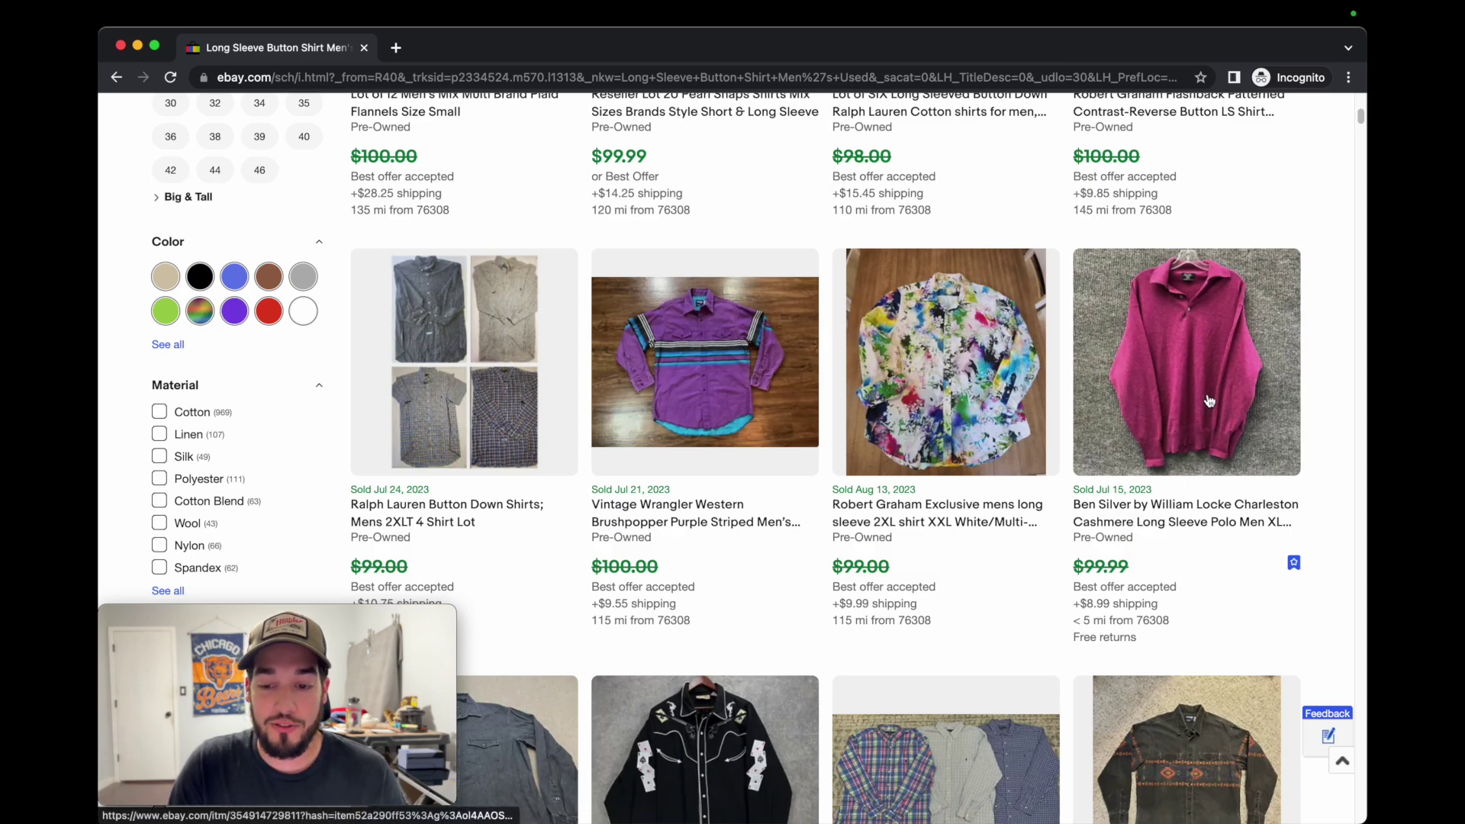
scroll(1143, 539, "down", 3)
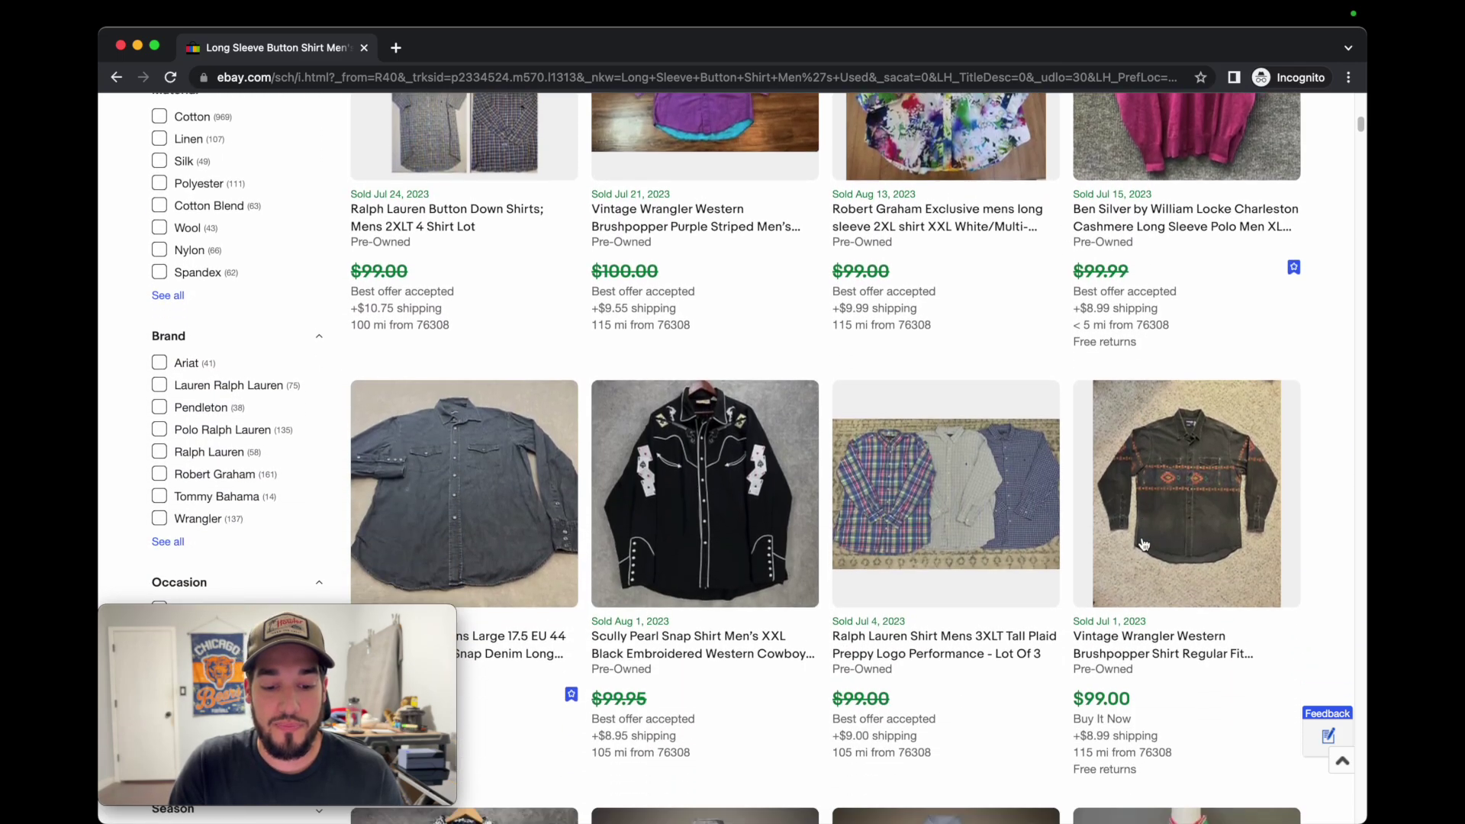
scroll(1144, 543, "up", 1)
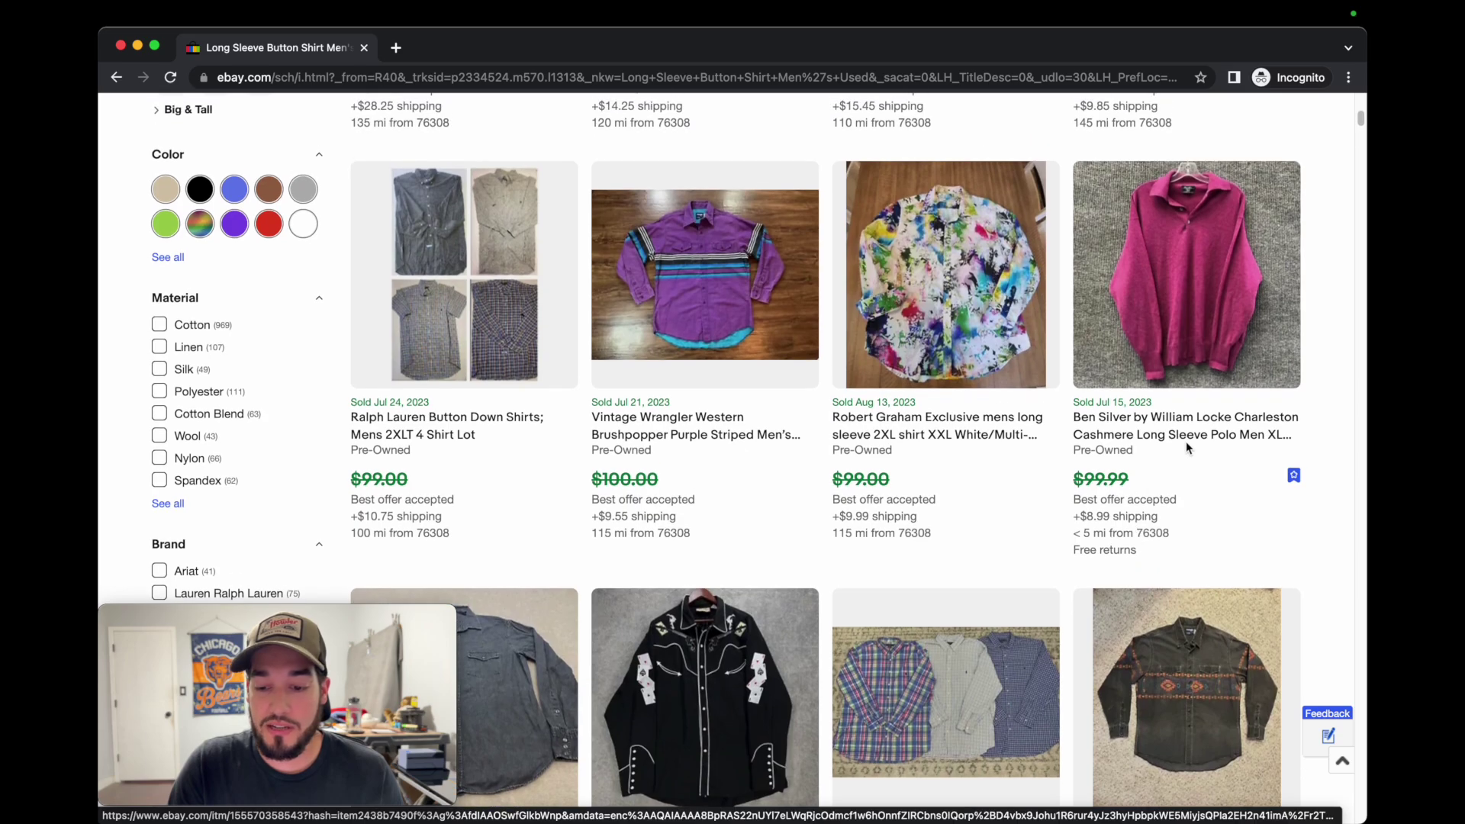
left_click(1200, 353)
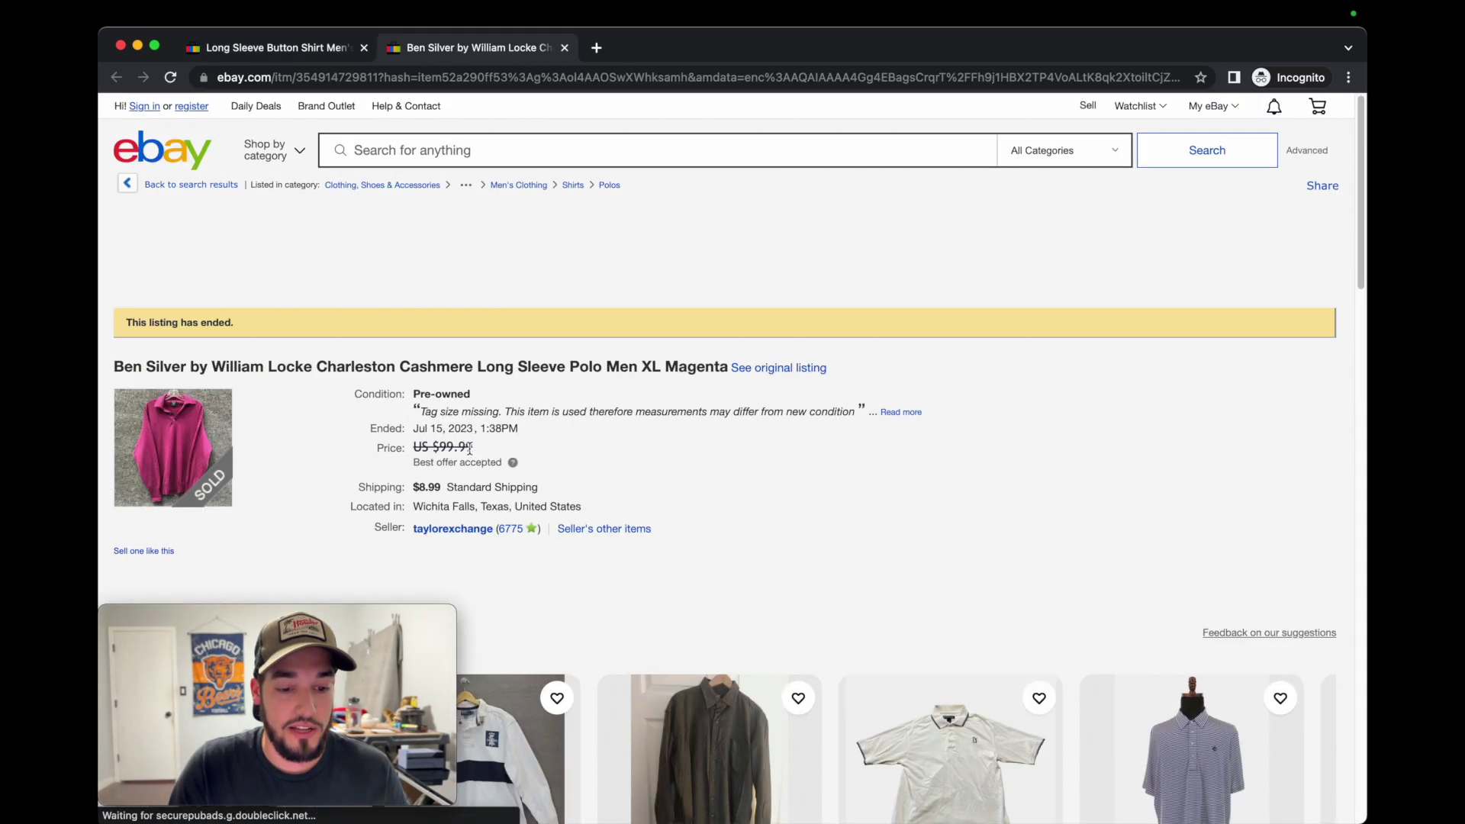
- View the Ben Silver label photo in the listing's image gallery
left_click(169, 438)
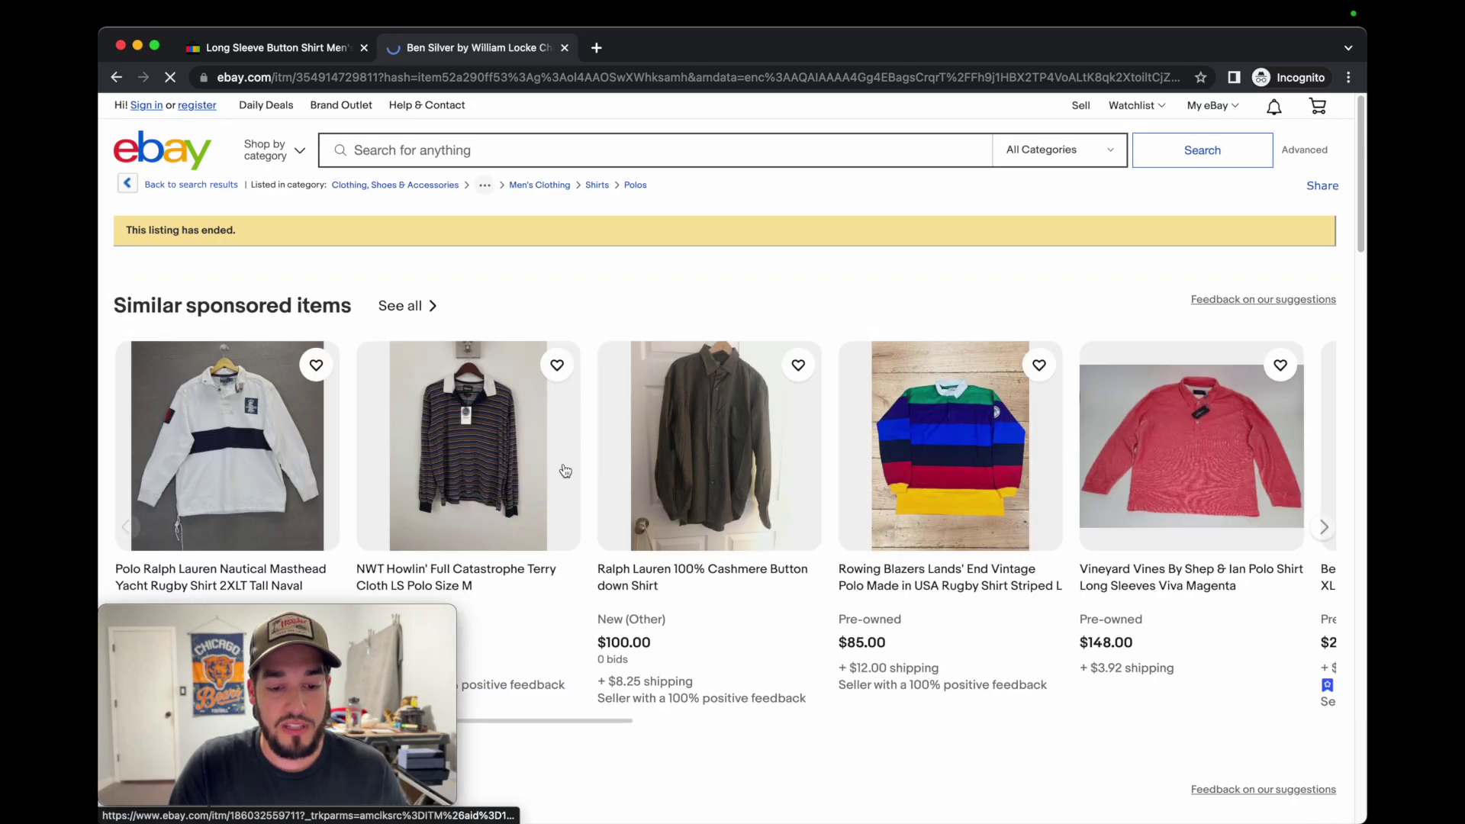
scroll(652, 380, "down", 10)
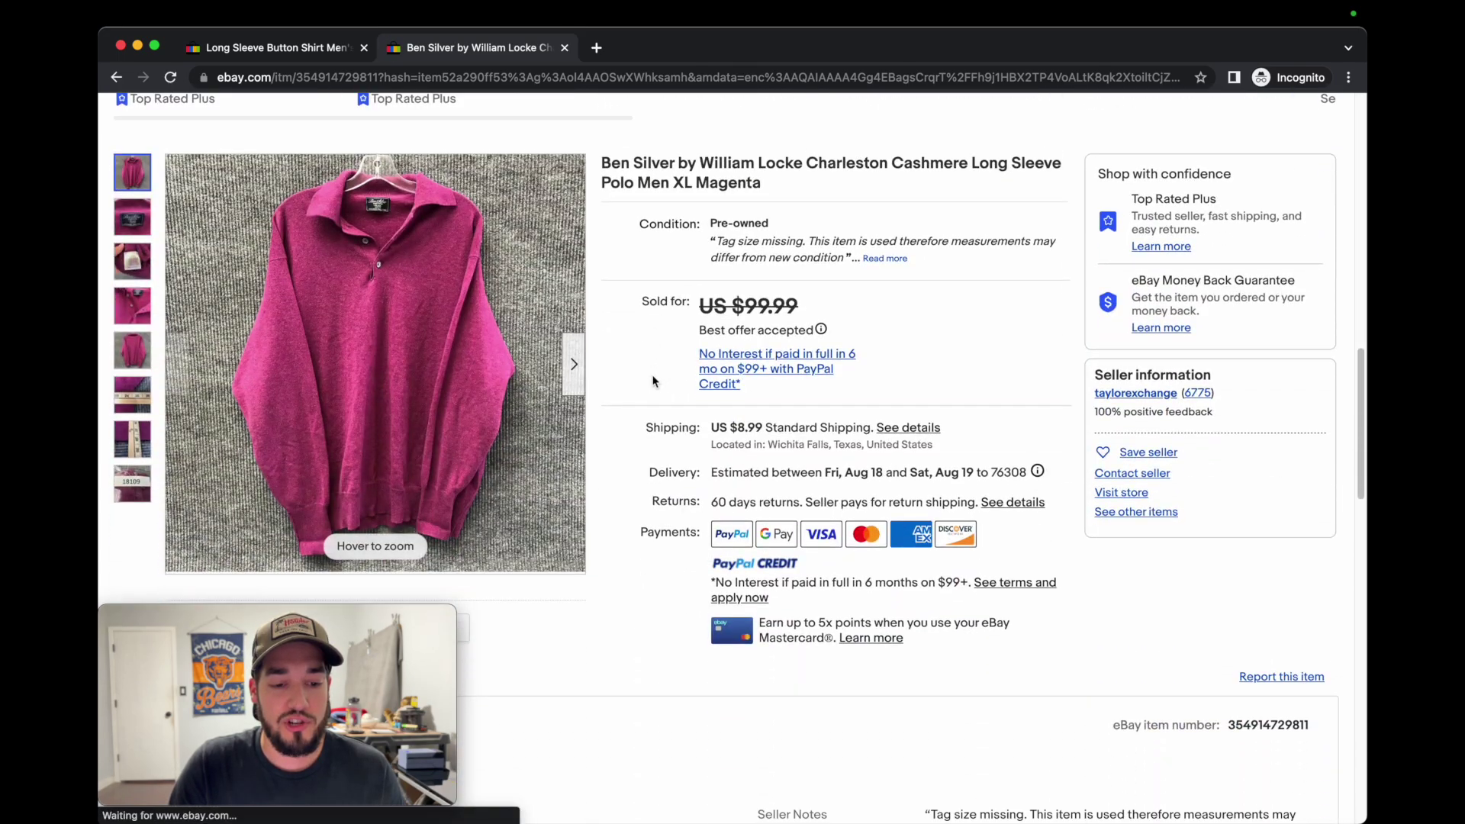
mouse_move(347, 328)
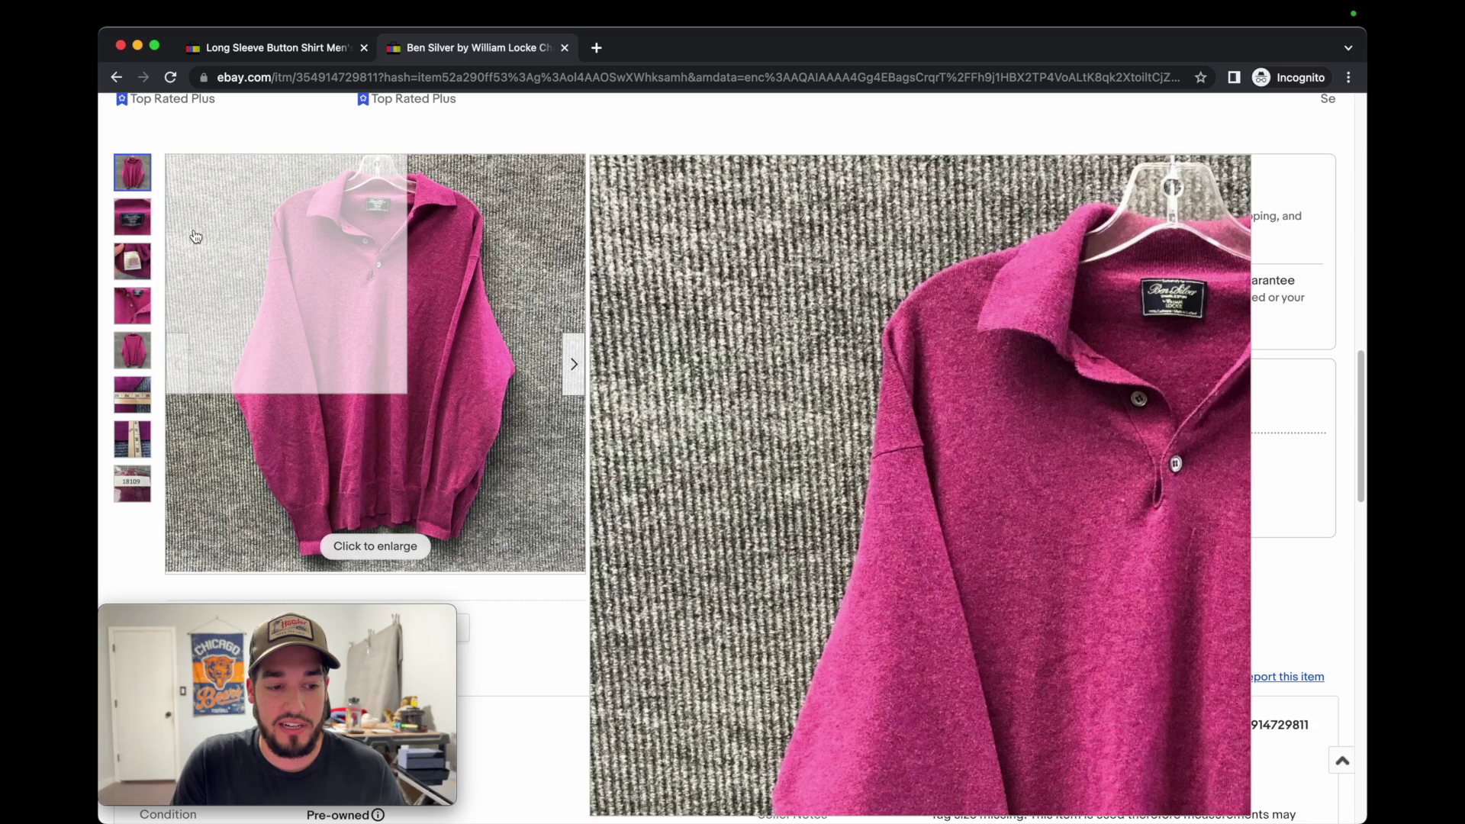
left_click(132, 216)
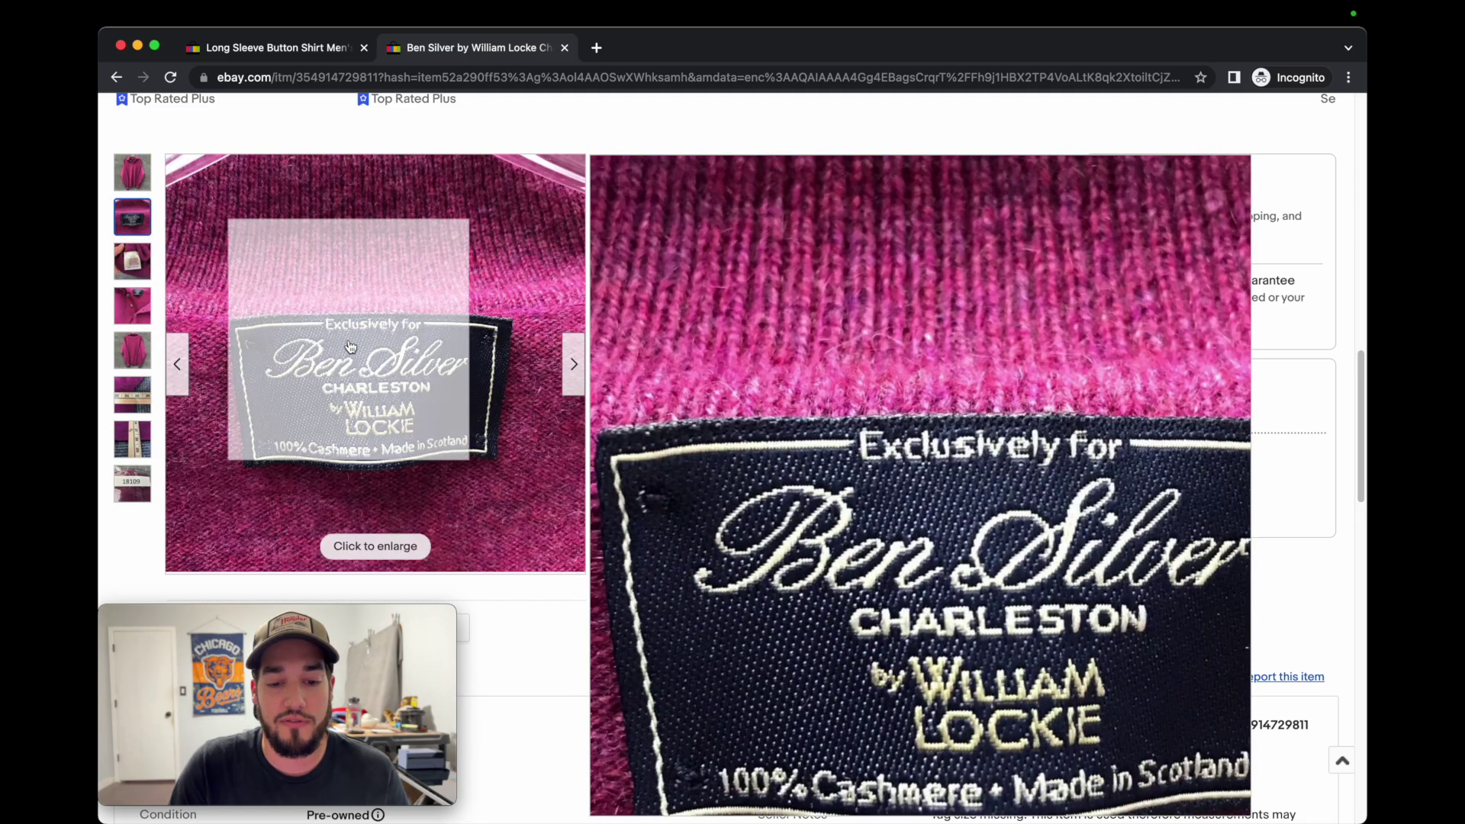
- Switch back to the tab with the sold shirt search results
scroll(439, 336, "up", 5)
scroll(439, 336, "up", 5)
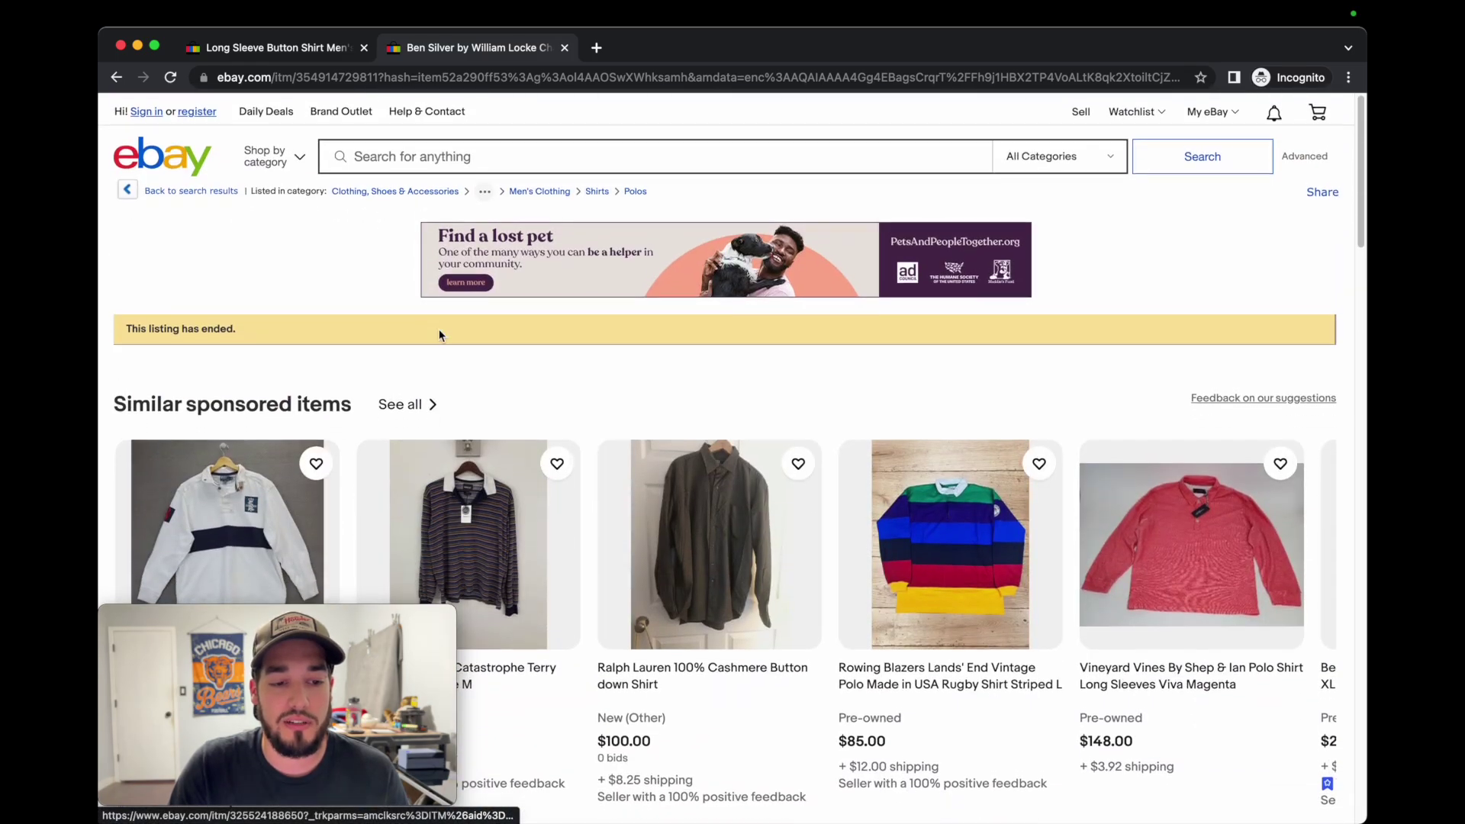
left_click(351, 50)
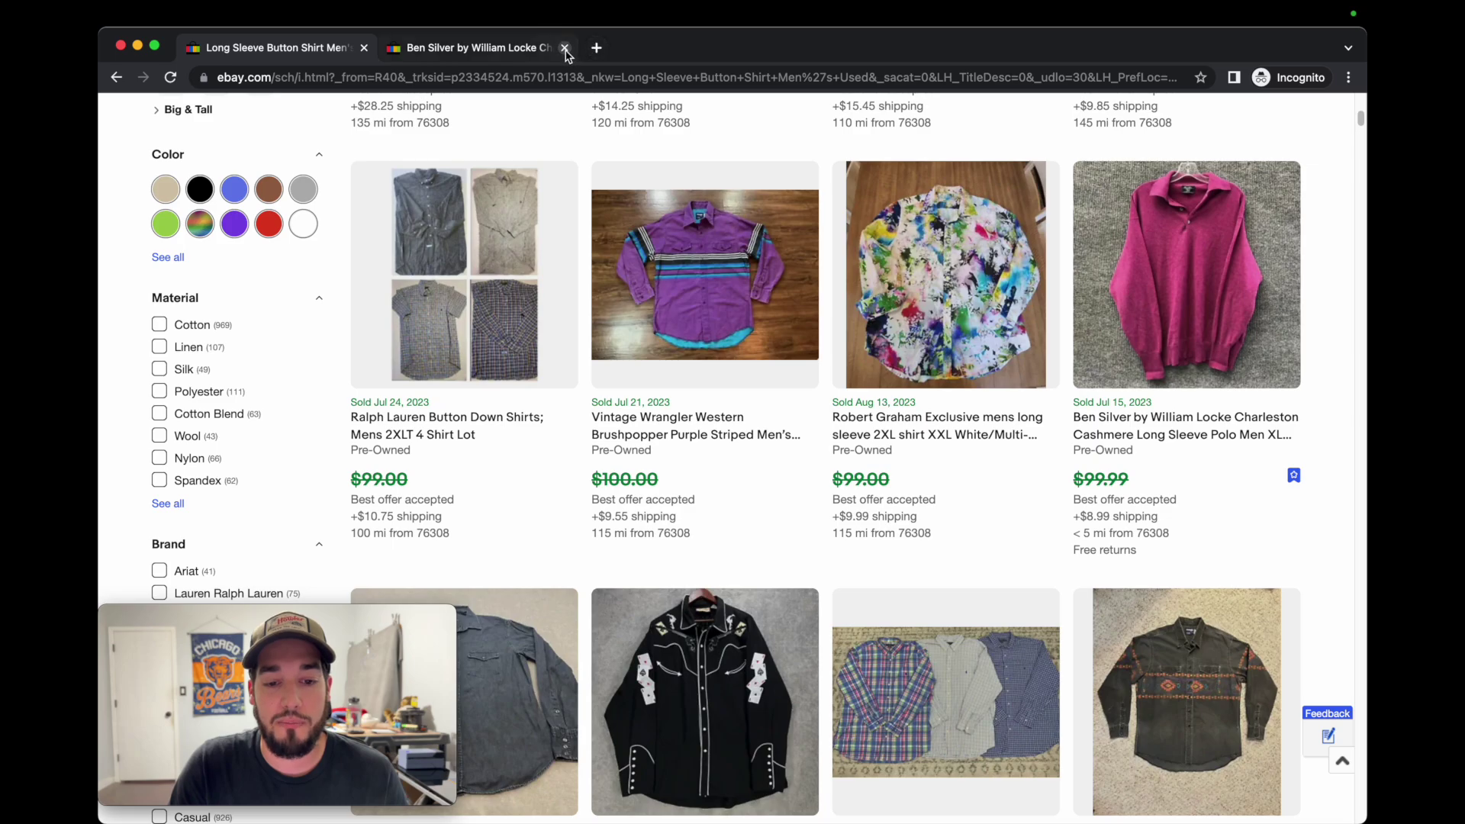
- Close the Ben Silver tab and scroll down to shirts sold near $99–$100
left_click(564, 47)
scroll(806, 336, "down", 3)
scroll(807, 335, "down", 2)
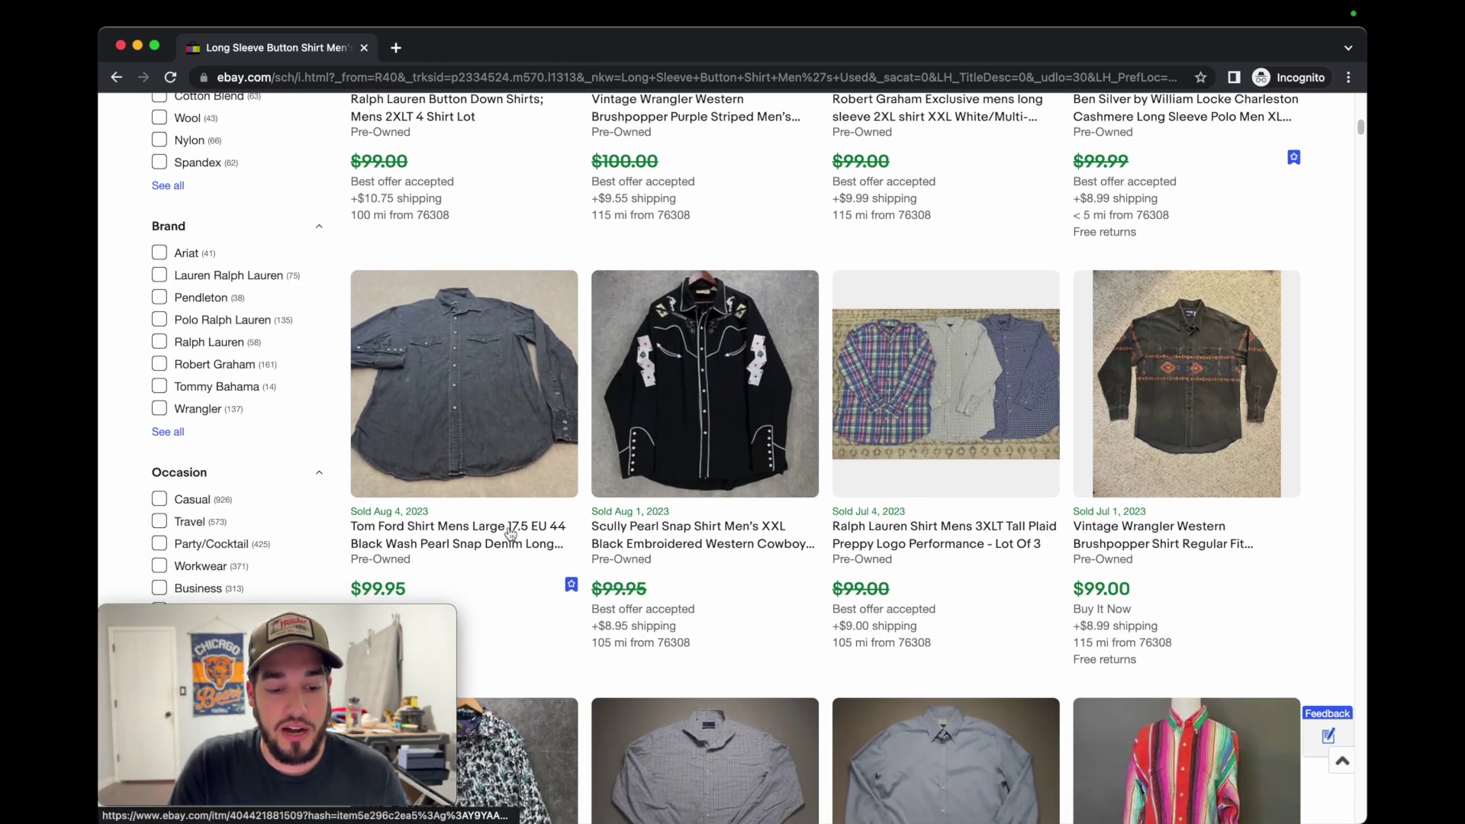
scroll(435, 546, "down", 1)
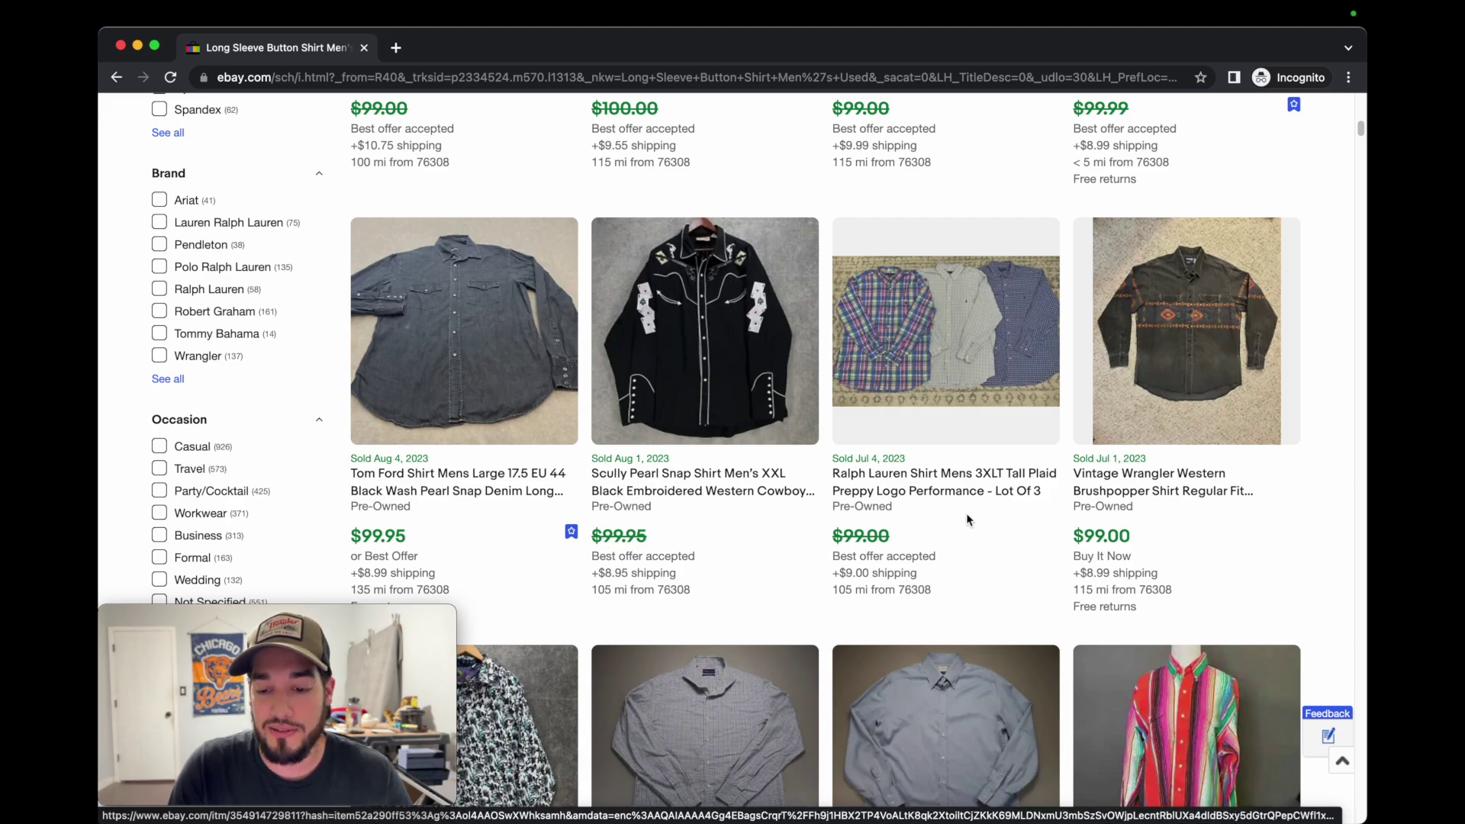
scroll(1111, 524, "down", 5)
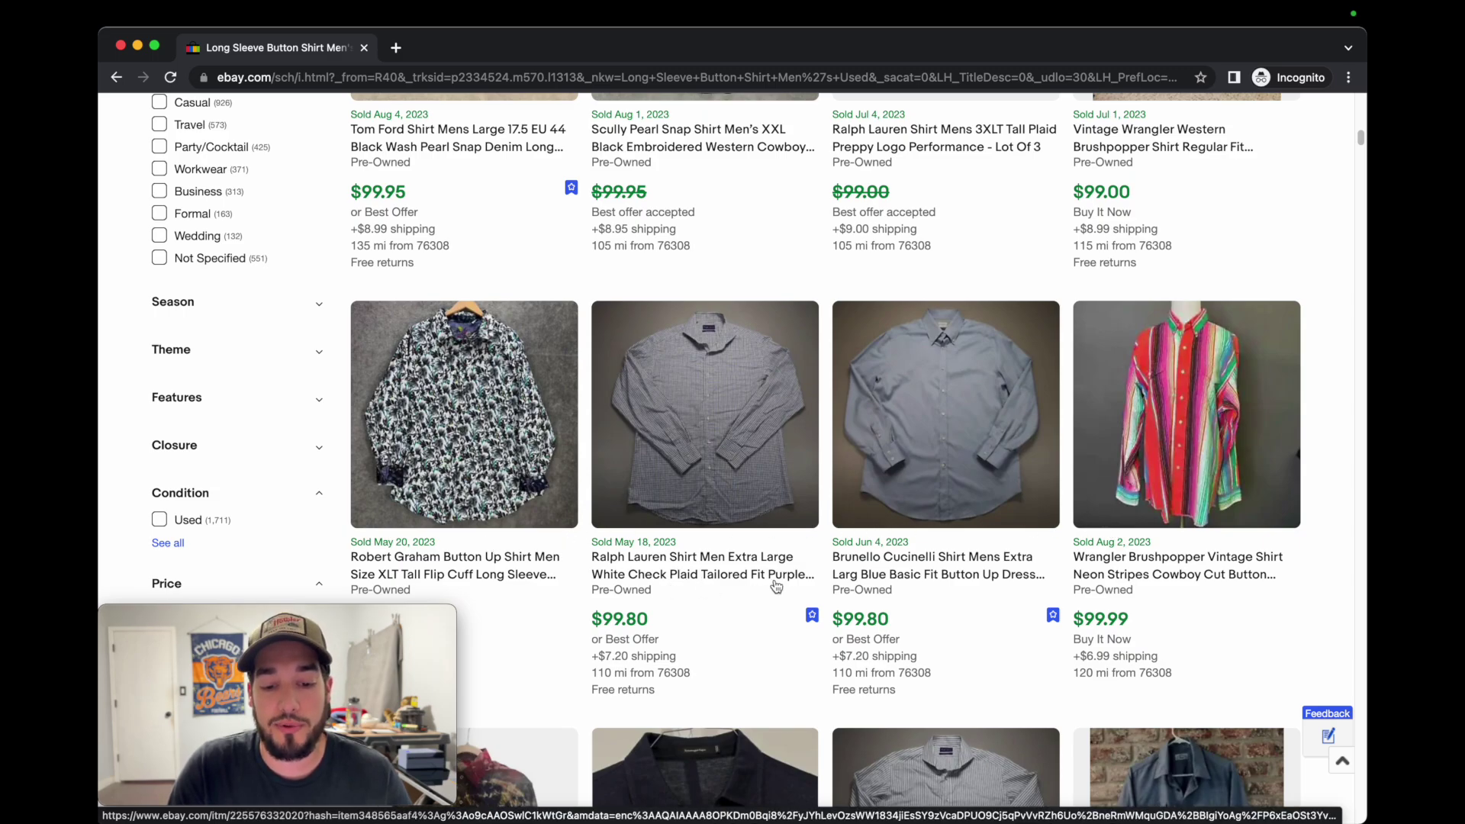
- Open the Ralph Lauren white check shirt listing in a new tab, then return to results
left_click(722, 444)
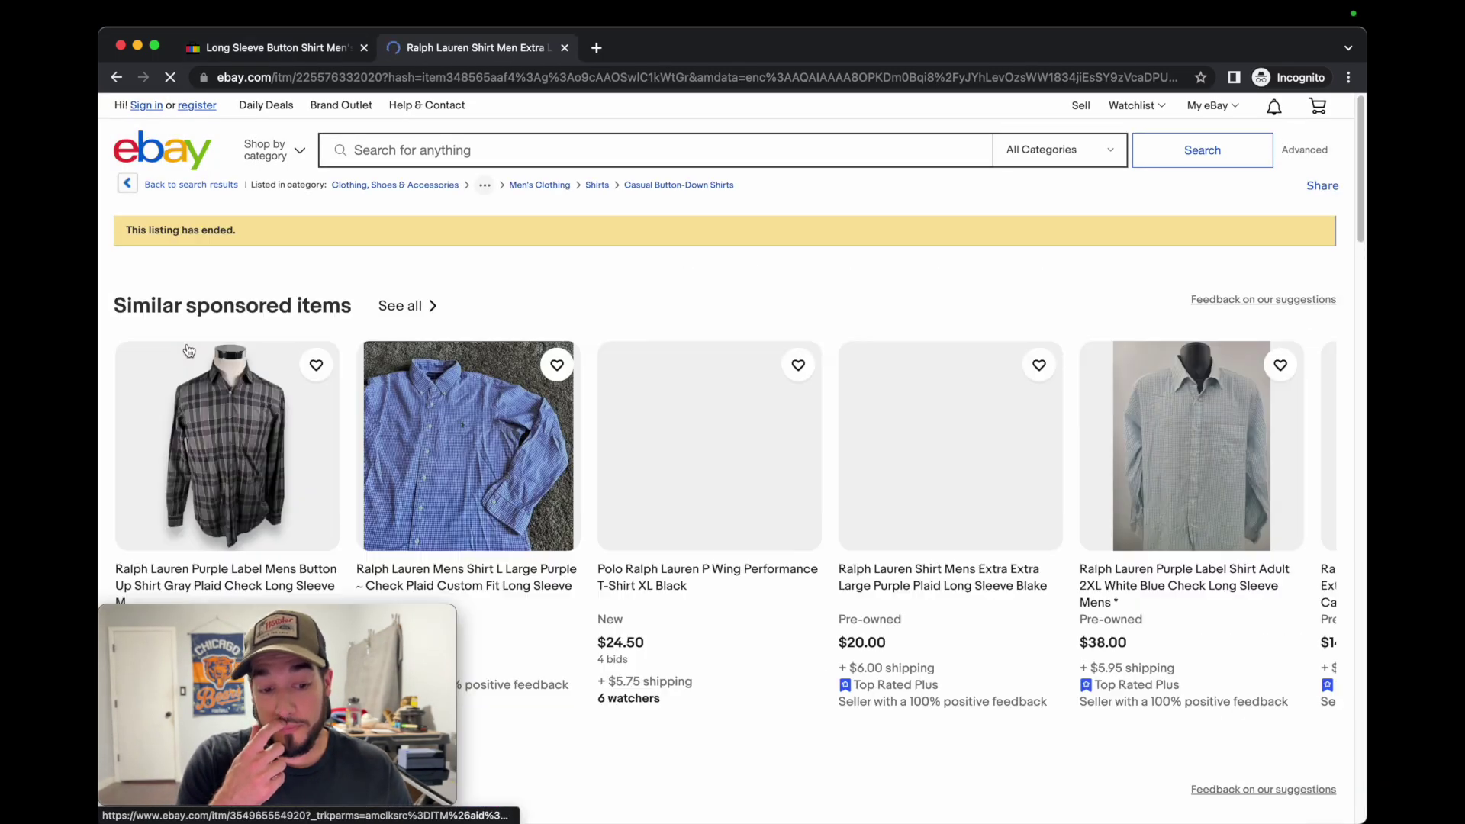
scroll(496, 355, "down", 8)
scroll(496, 354, "down", 6)
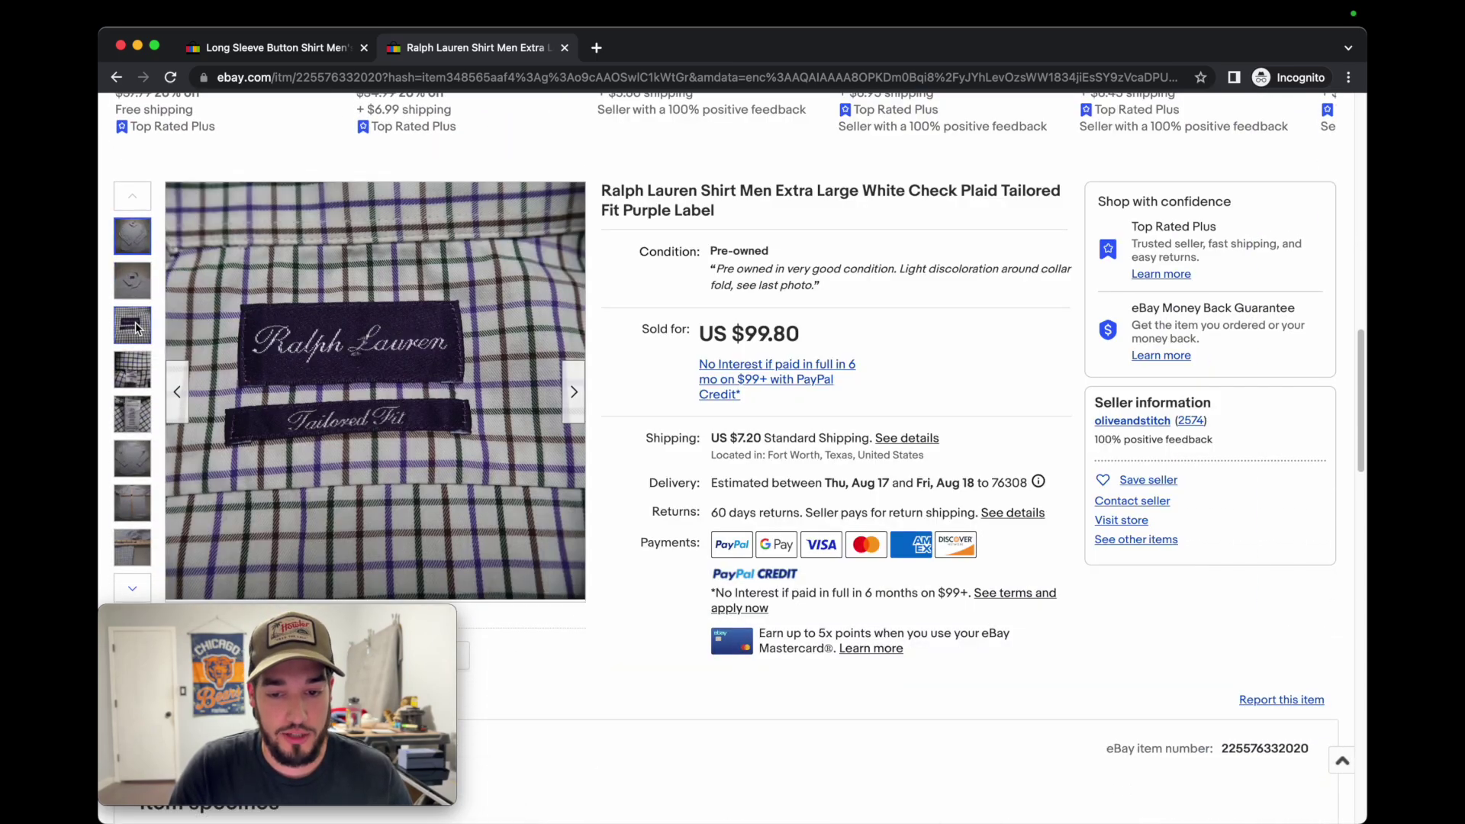
left_click(267, 47)
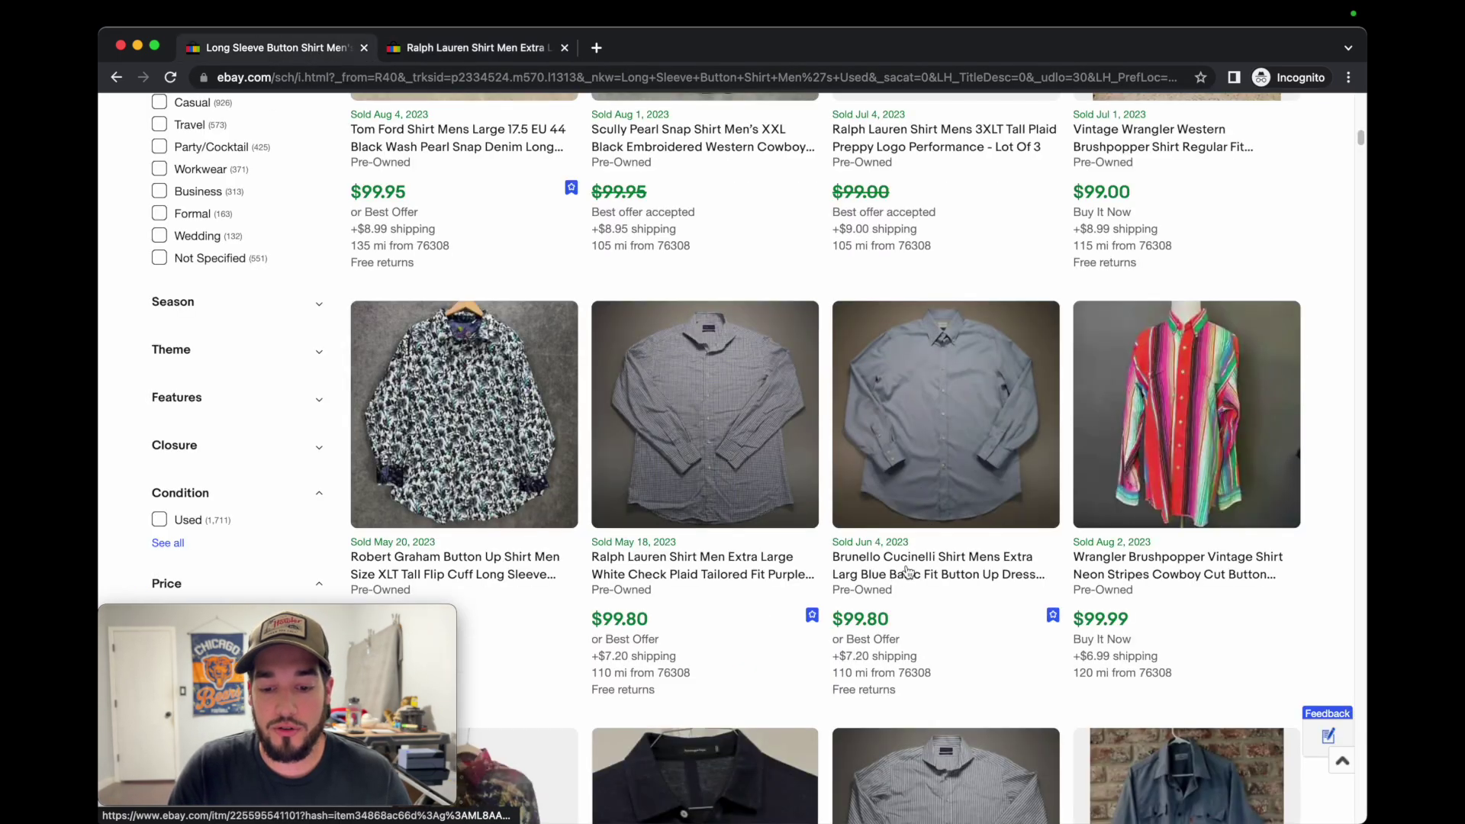
- Open the Brunello Cucinelli blue shirt listing and check its XL size tag and collar label photos
left_click(984, 572)
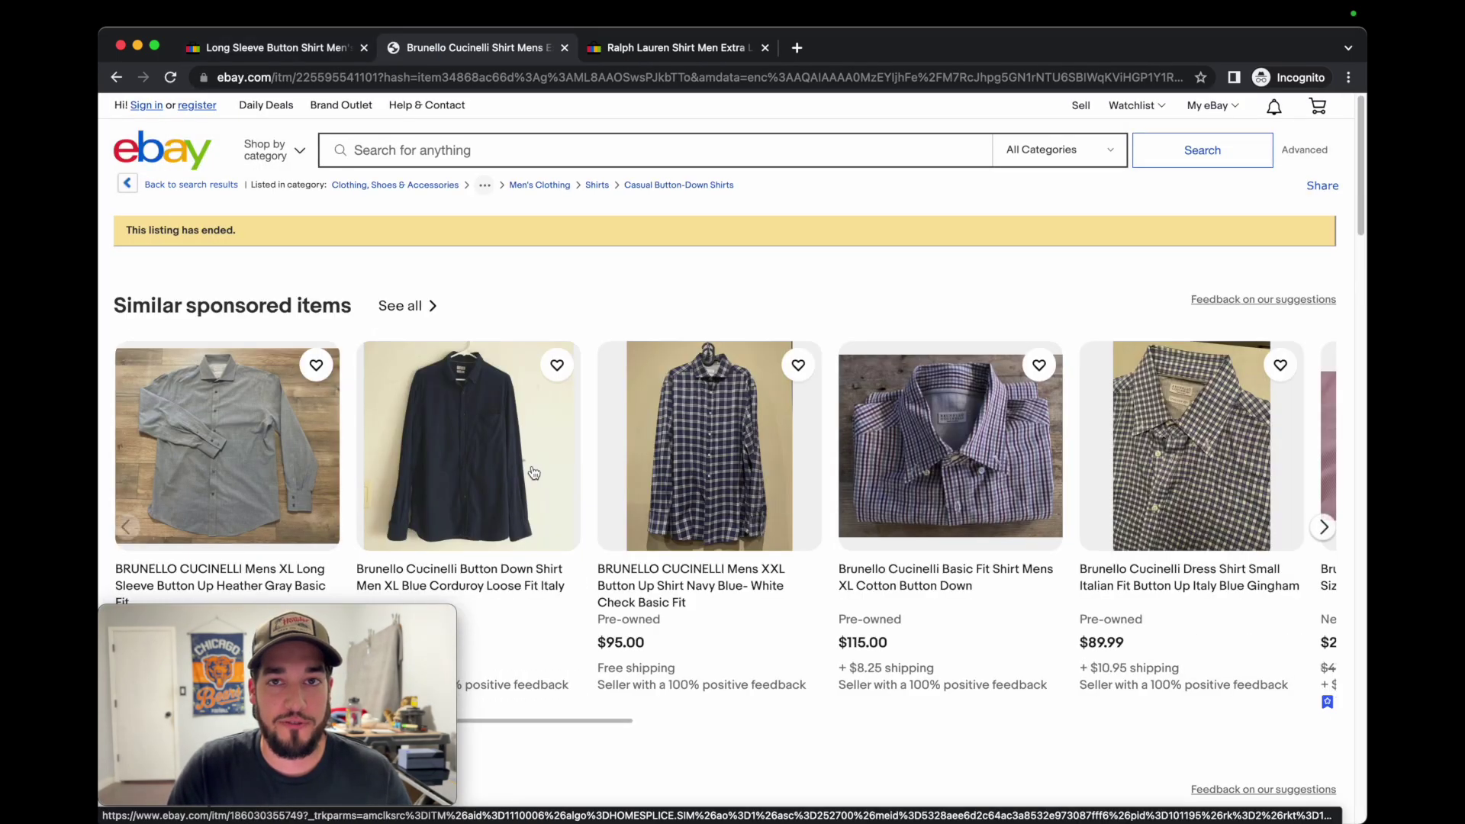
scroll(534, 473, "down", 10)
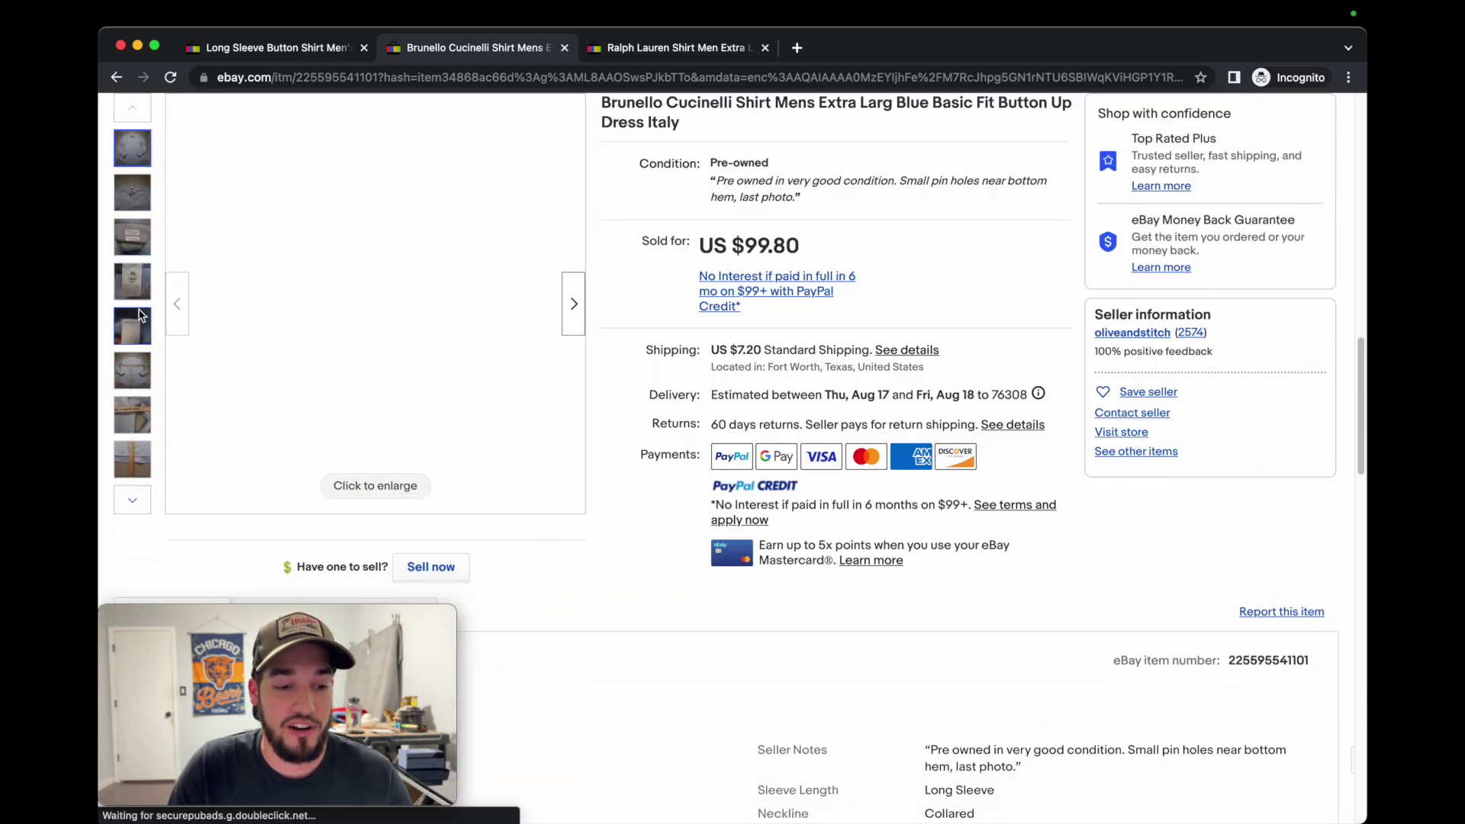
left_click(130, 278)
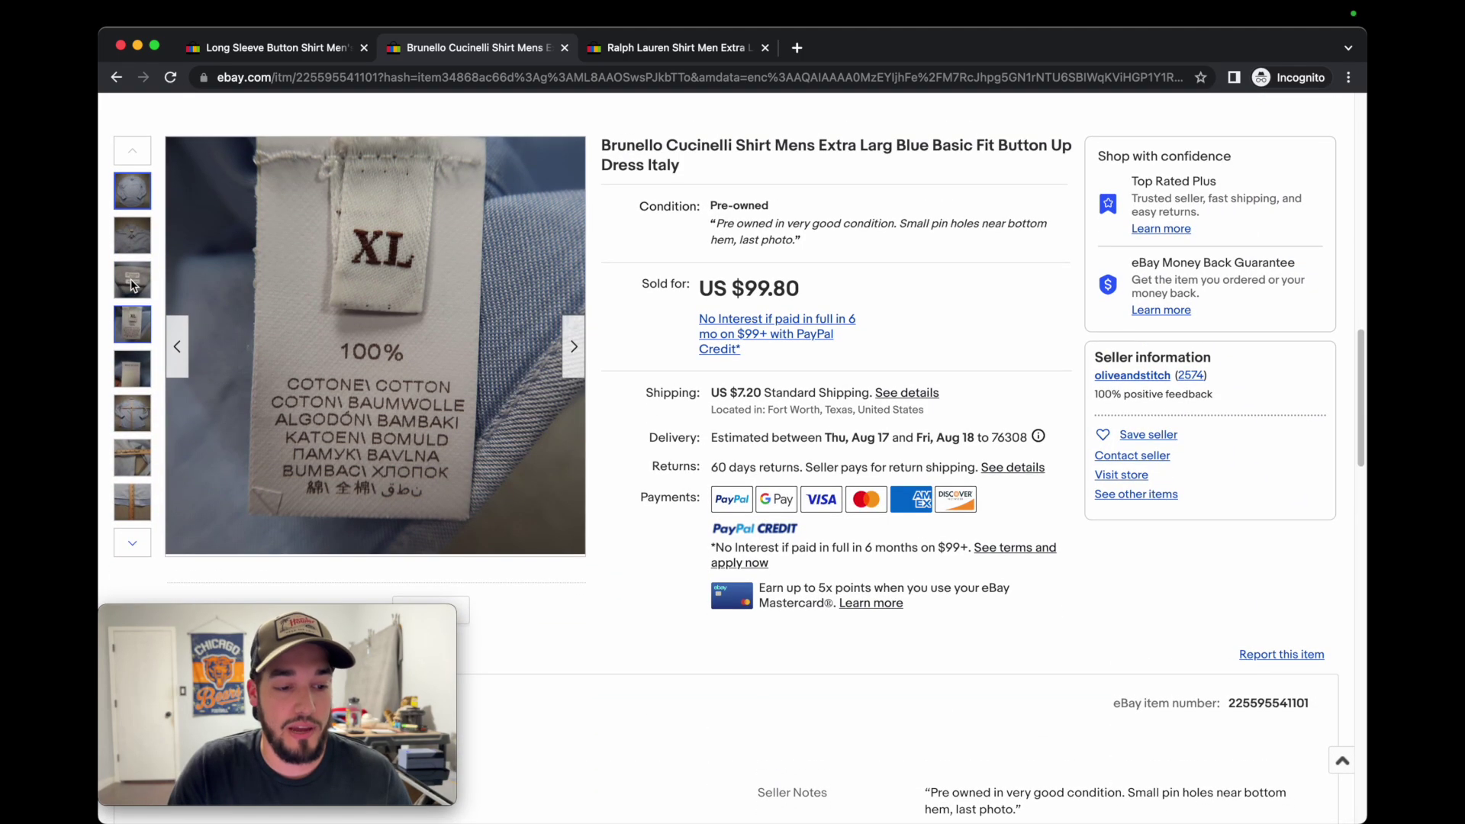
left_click(132, 286)
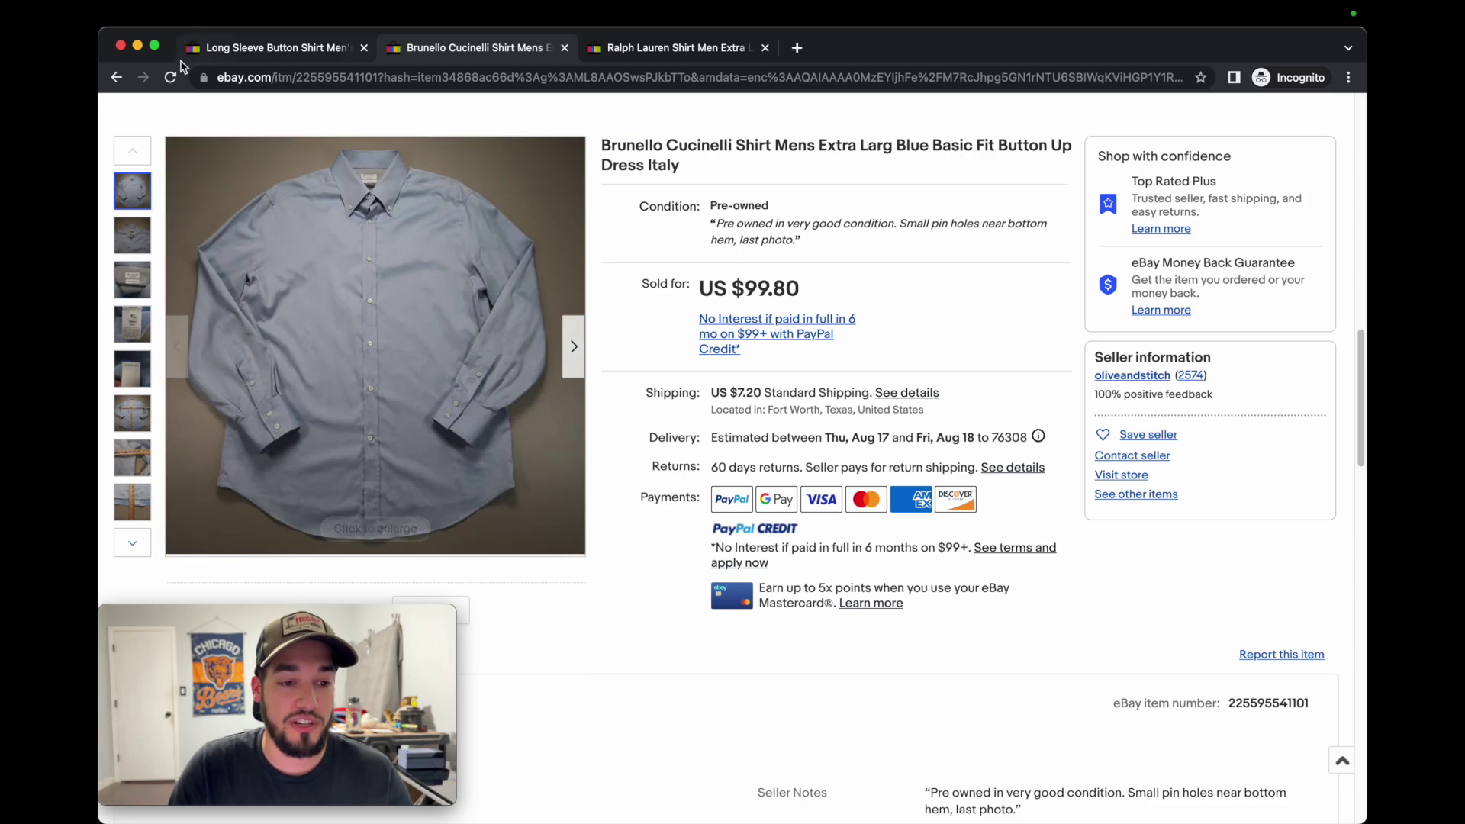
left_click(245, 47)
left_click(512, 55)
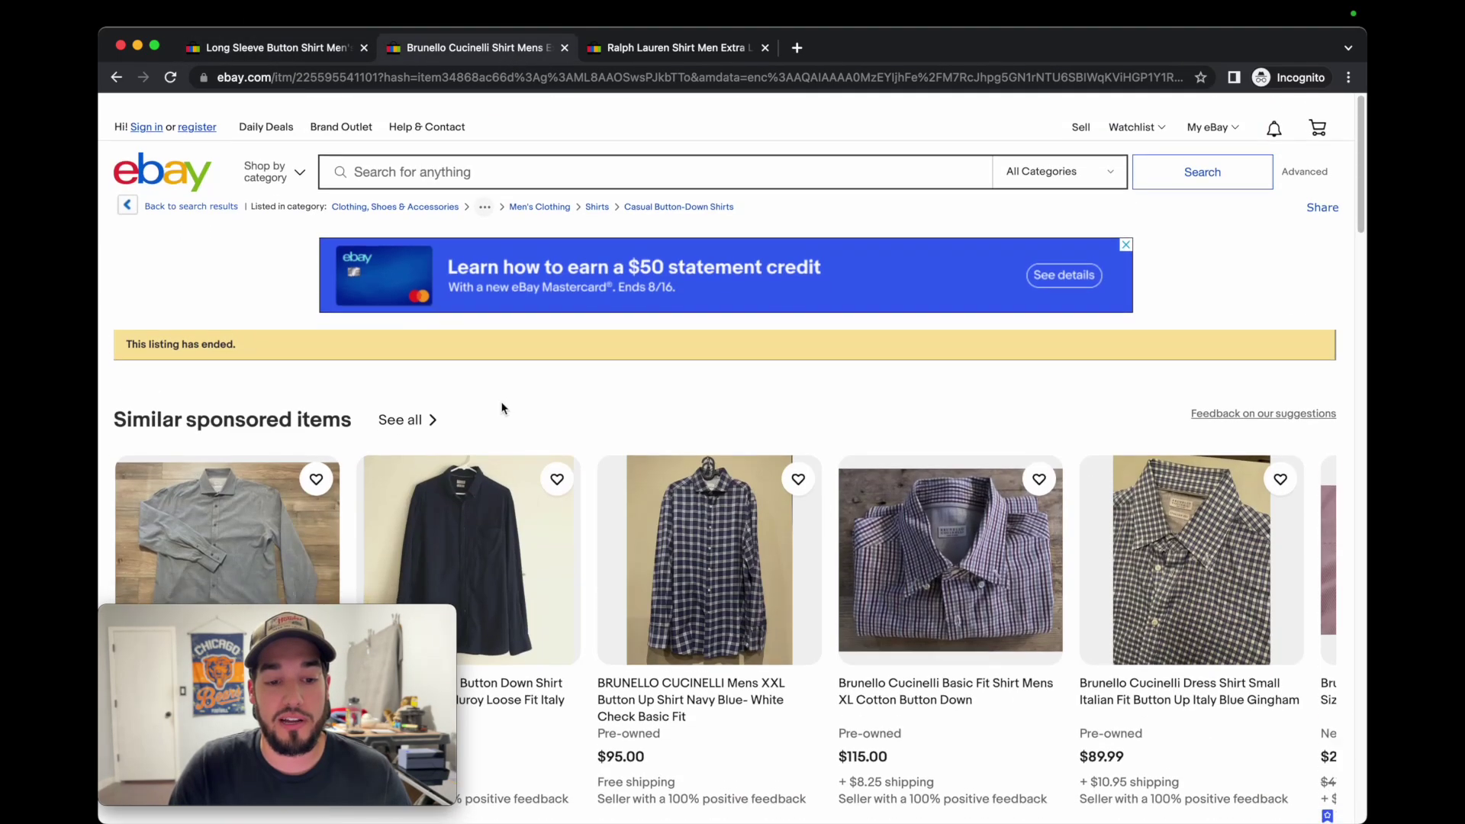
left_click(290, 38)
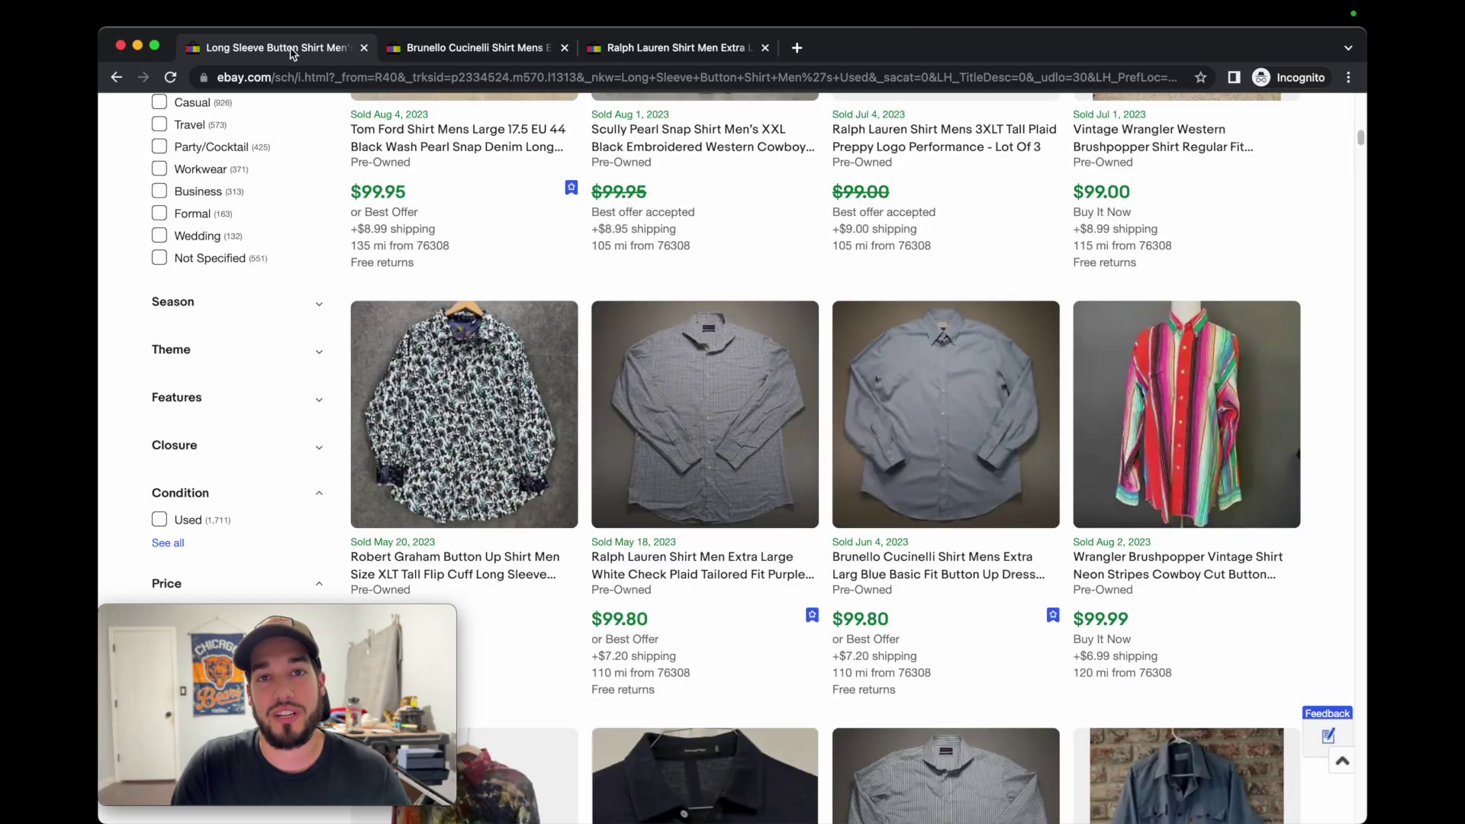
scroll(1068, 427, "down", 1)
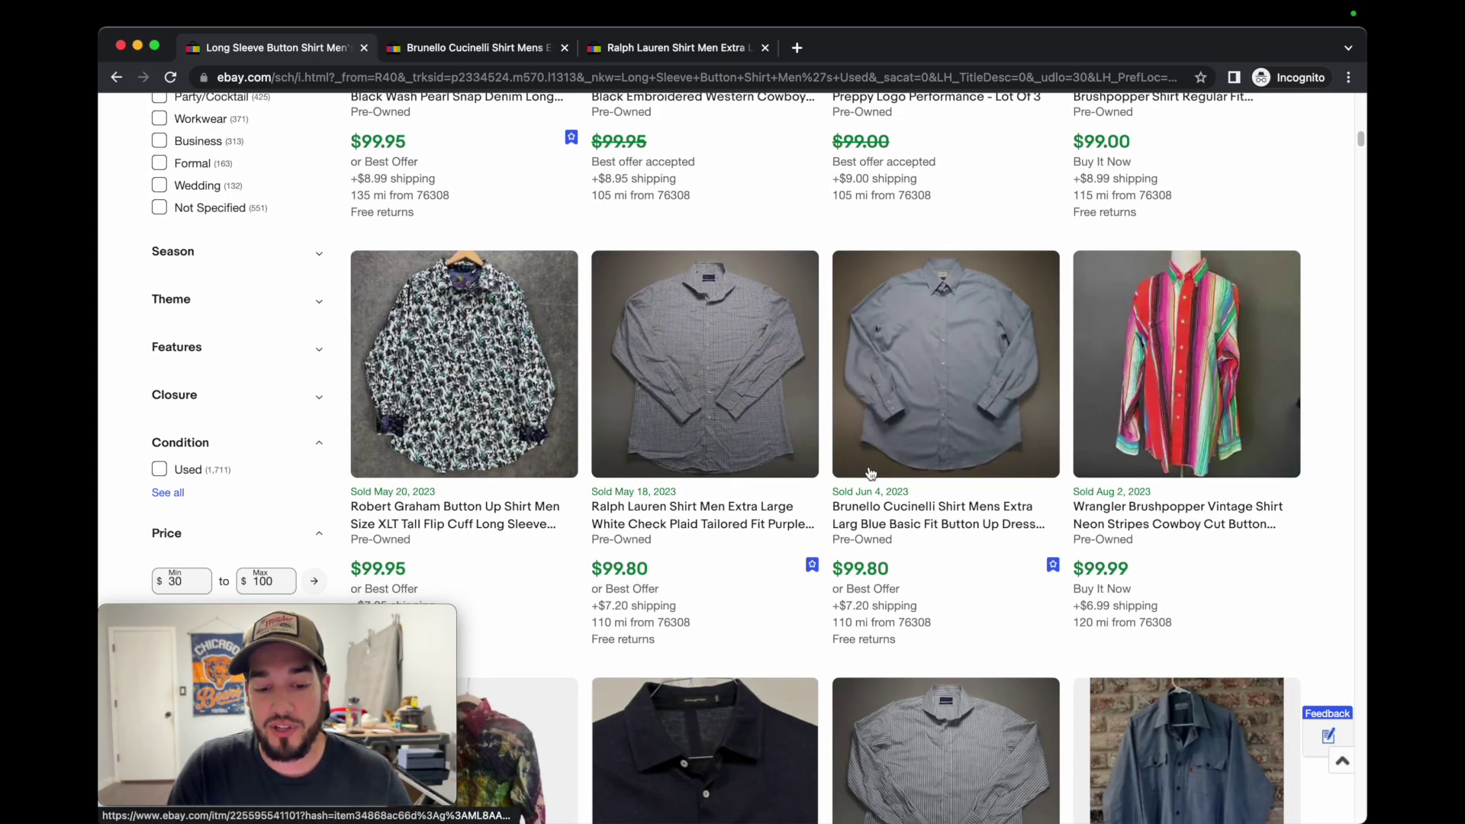
scroll(712, 483, "down", 5)
scroll(715, 491, "down", 3)
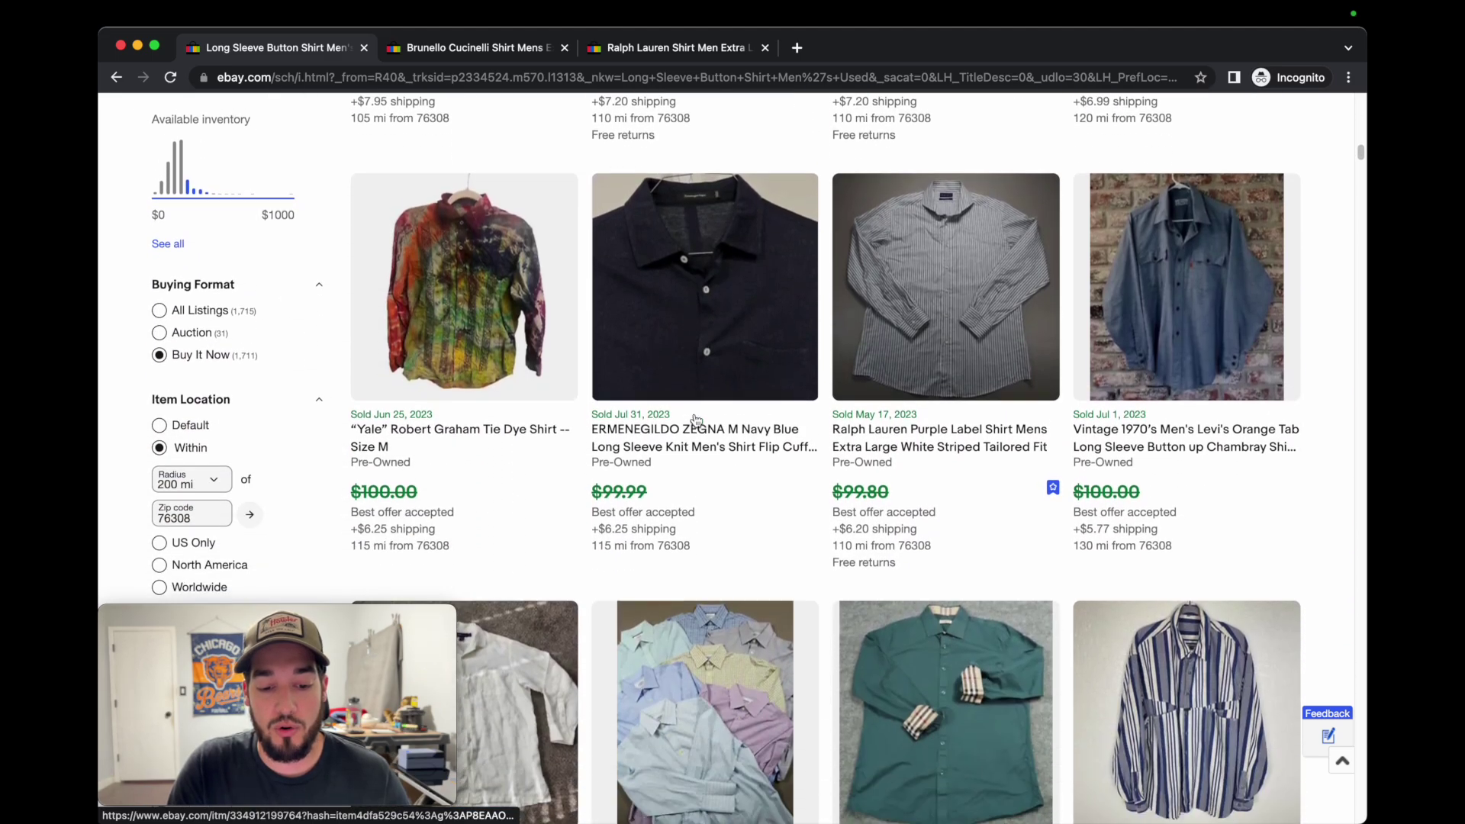
scroll(725, 447, "down", 1)
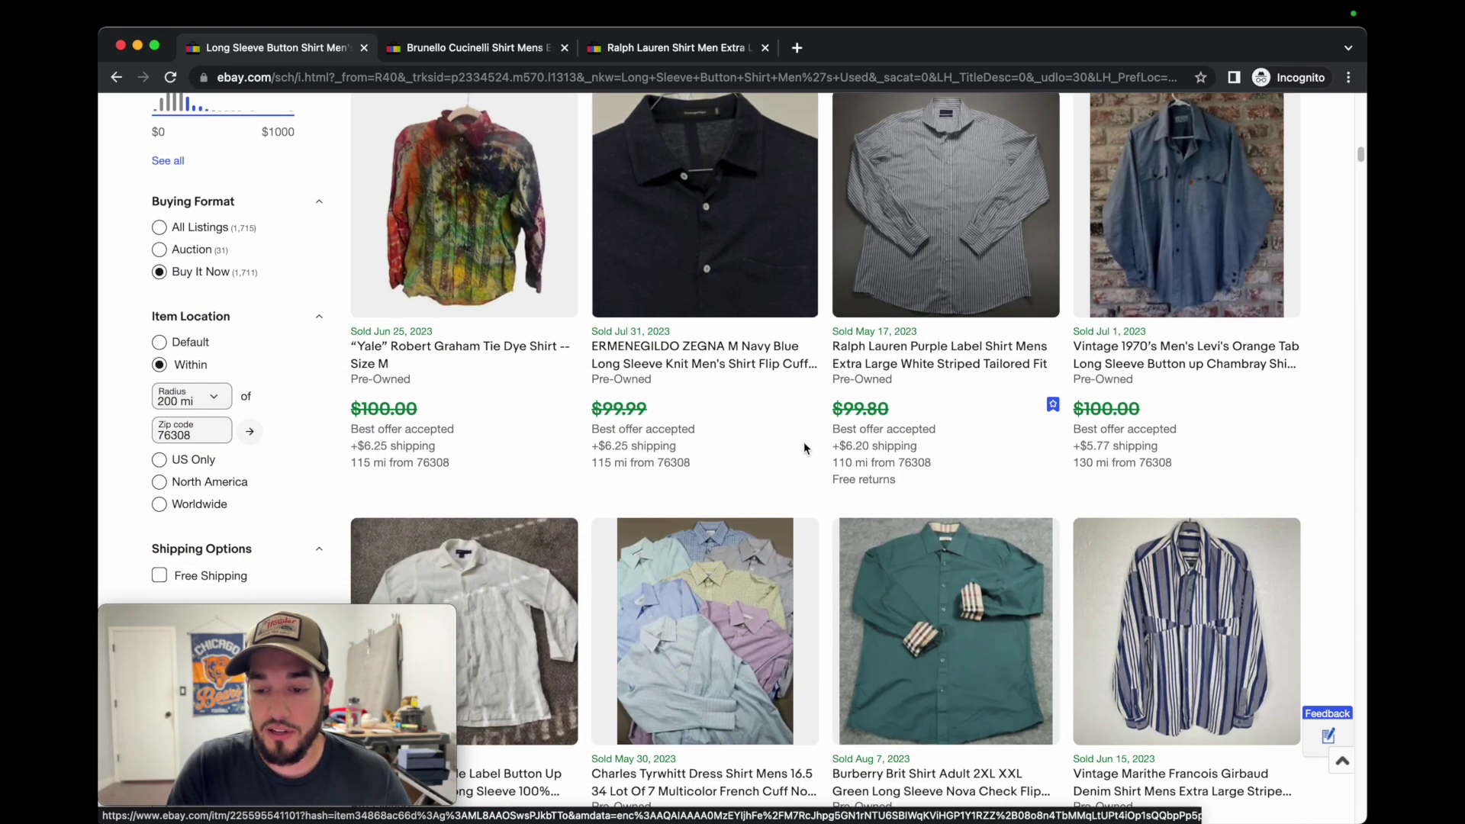
scroll(840, 488, "down", 5)
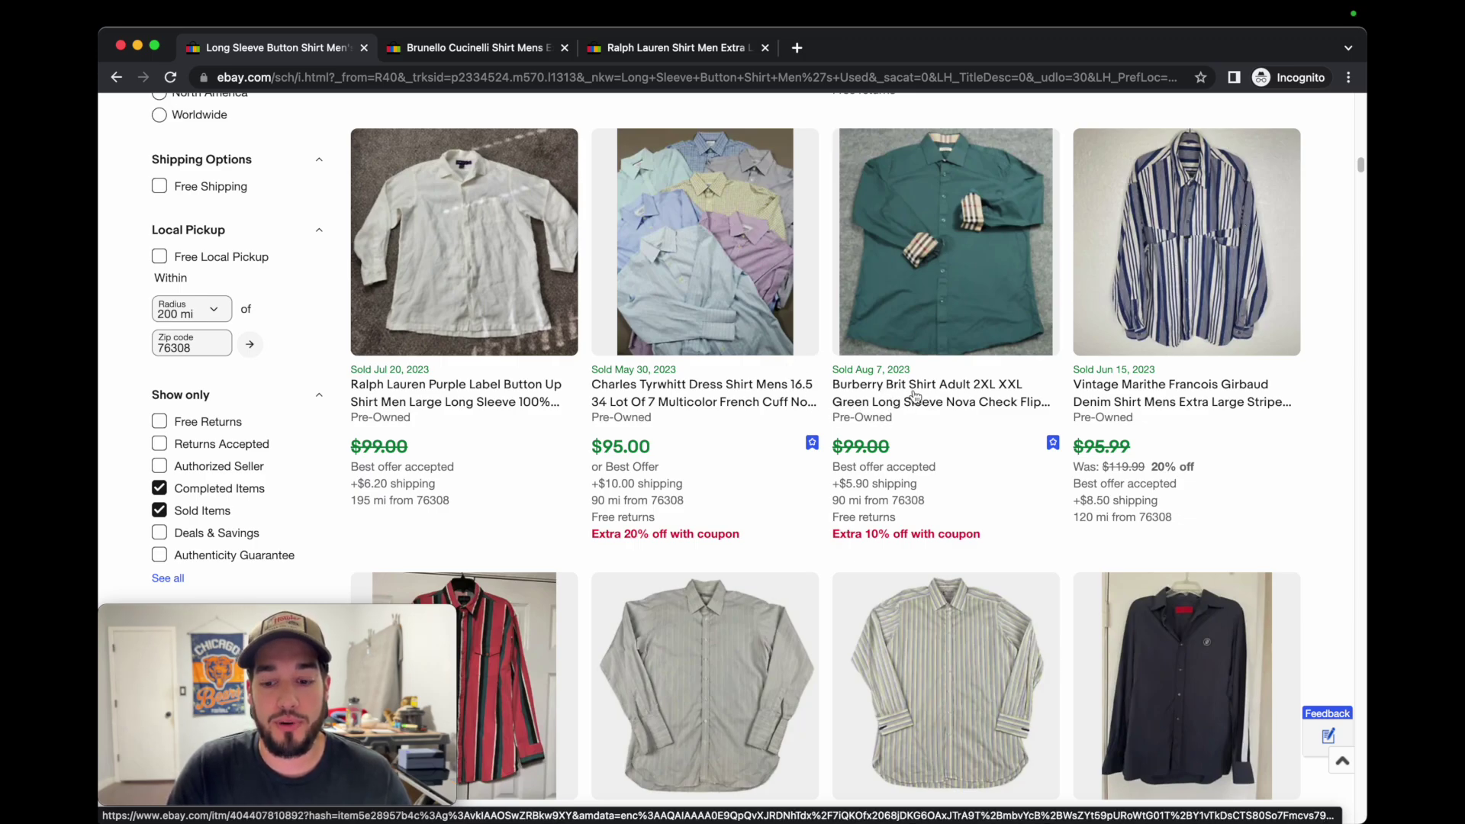
scroll(916, 395, "down", 5)
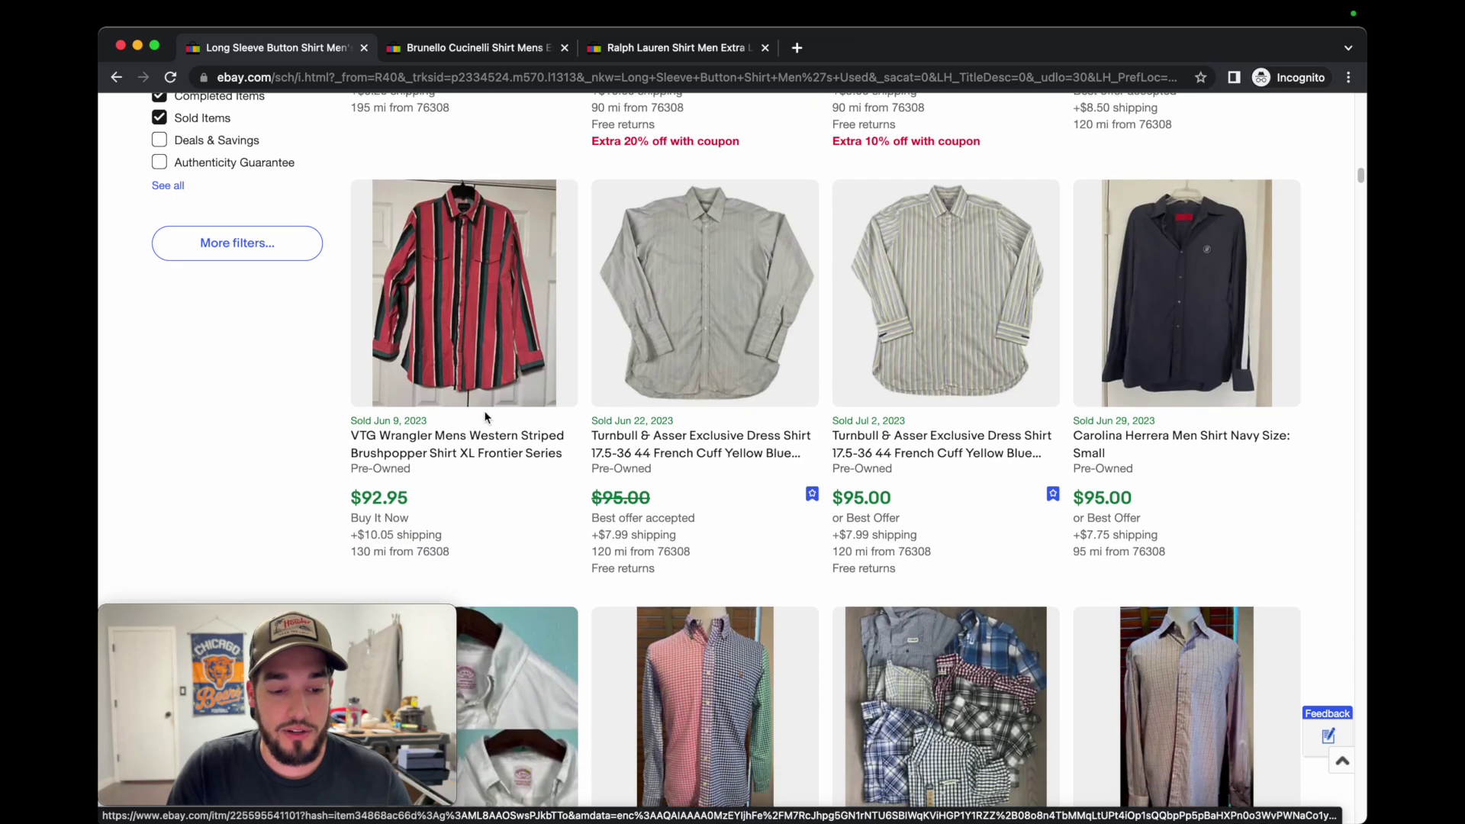
scroll(681, 492, "down", 1)
- Open the Turnbull & Asser French cuff listing's original page, sold for US $95.00, and view its photos
left_click(681, 492)
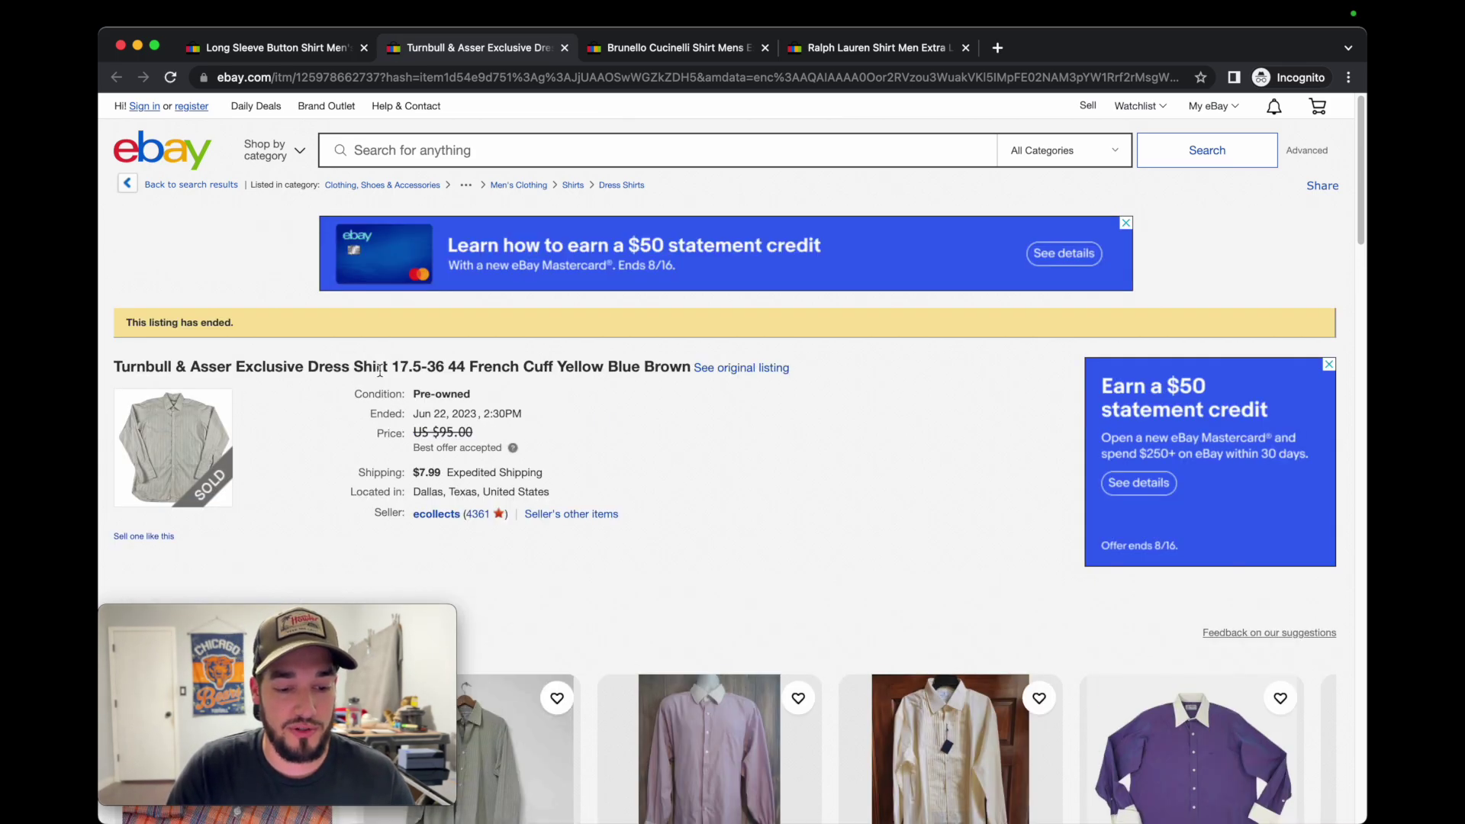
left_click(172, 450)
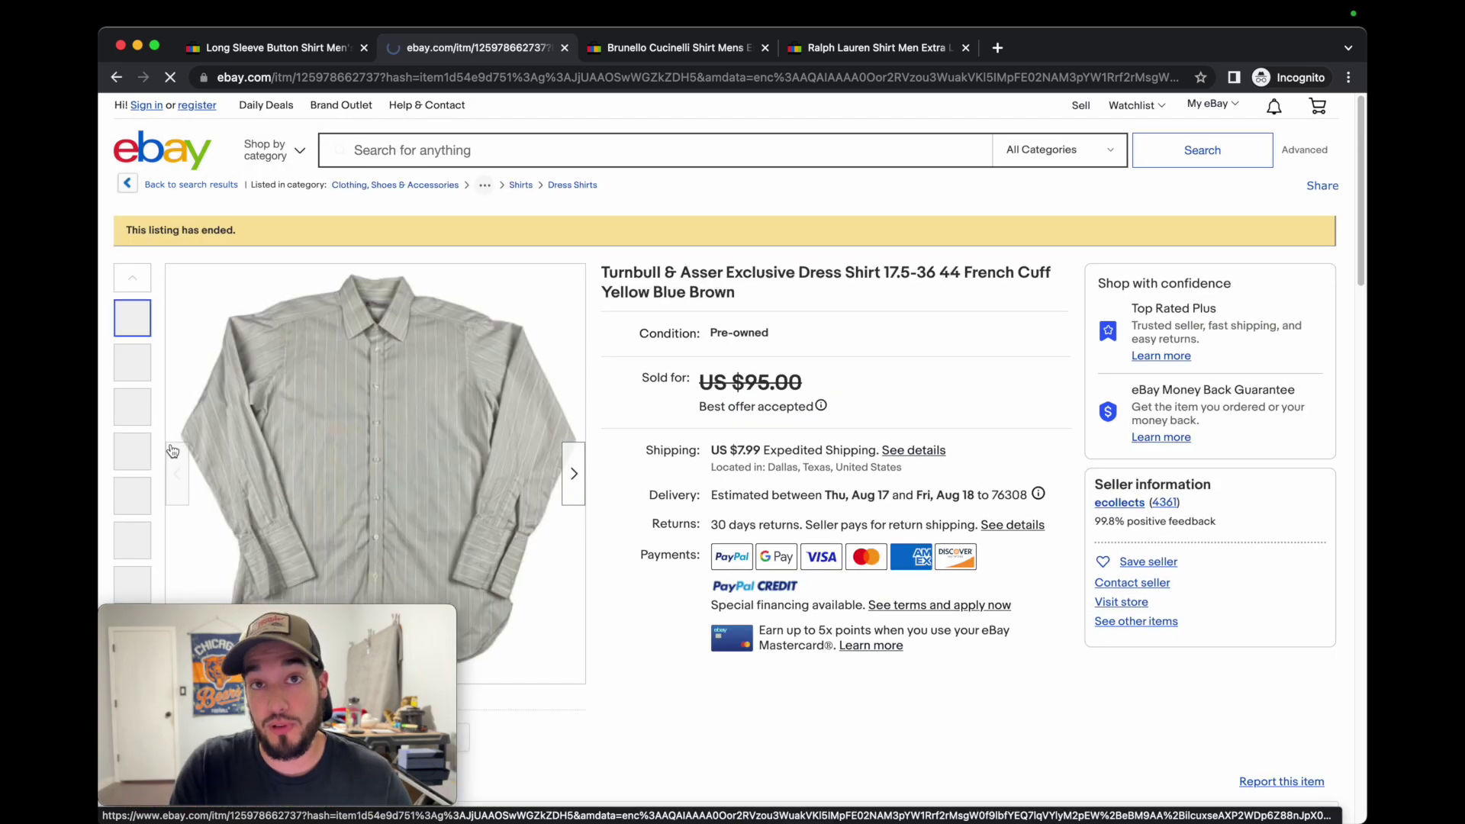
scroll(818, 380, "down", 2)
scroll(819, 380, "down", 10)
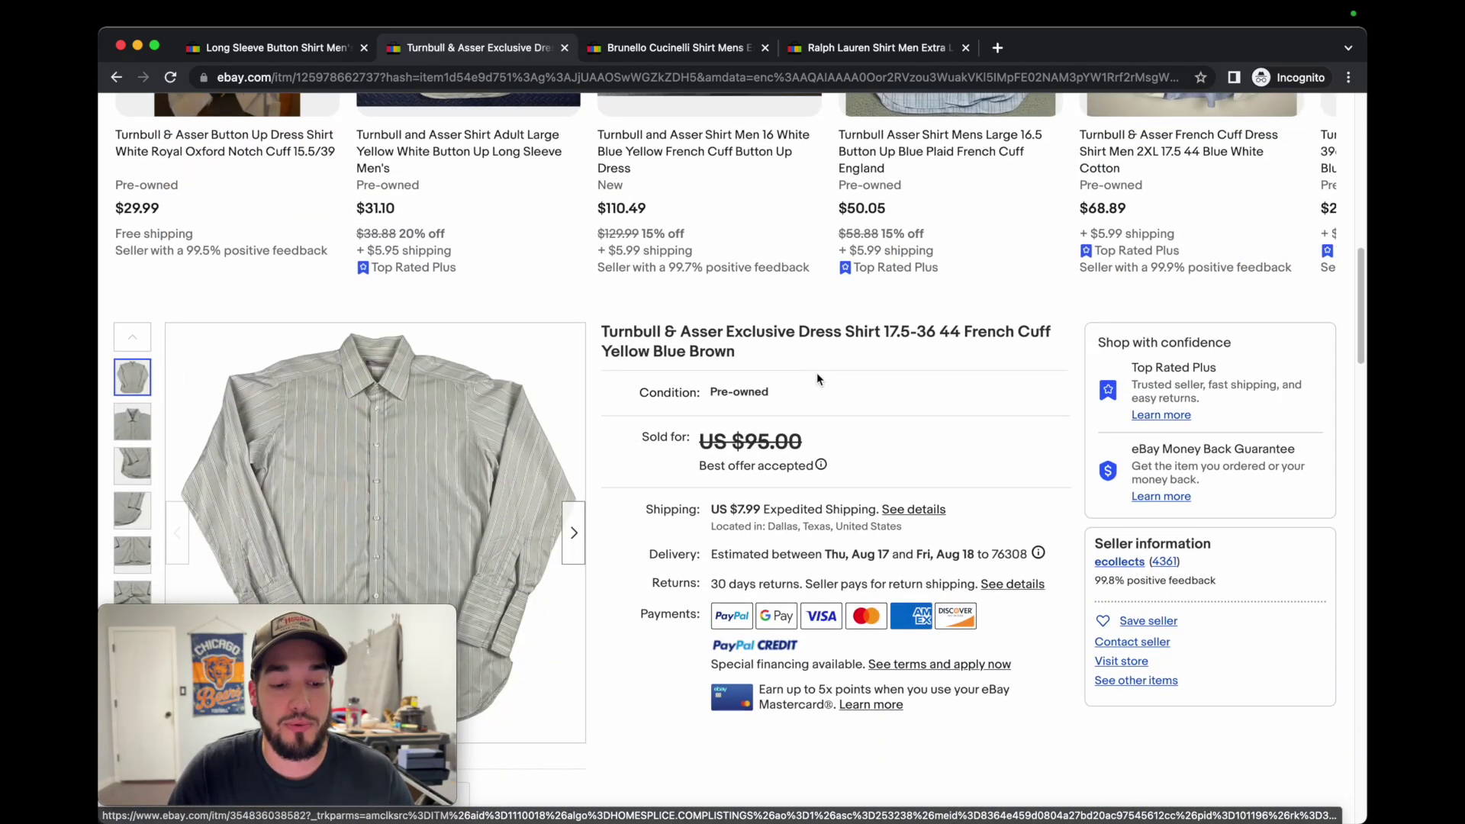